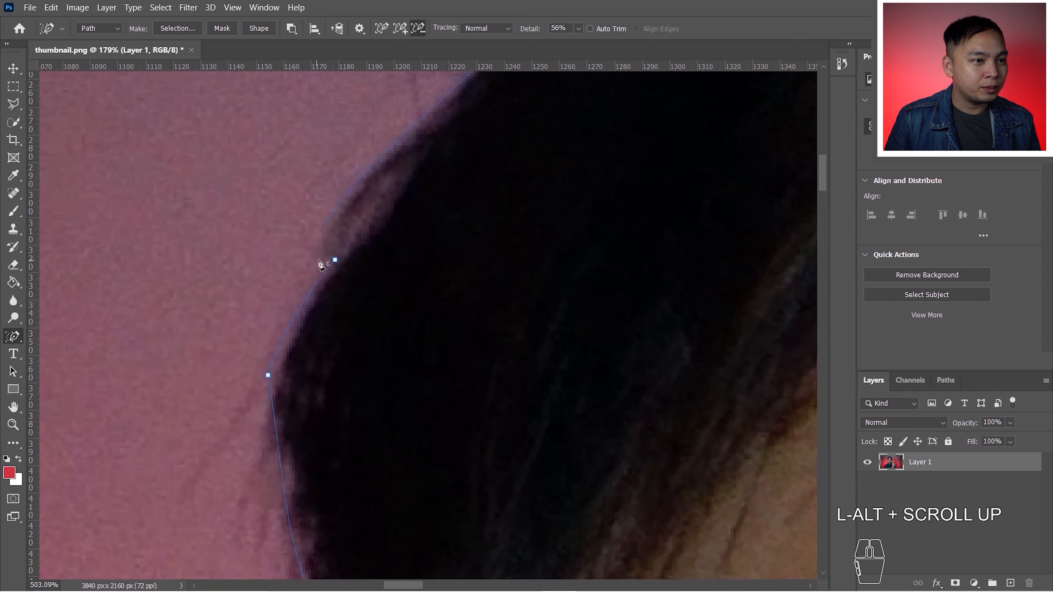
# Join the gaps between the traced path segments along the hair outline on the photo's left side
pyautogui.click(335, 263)
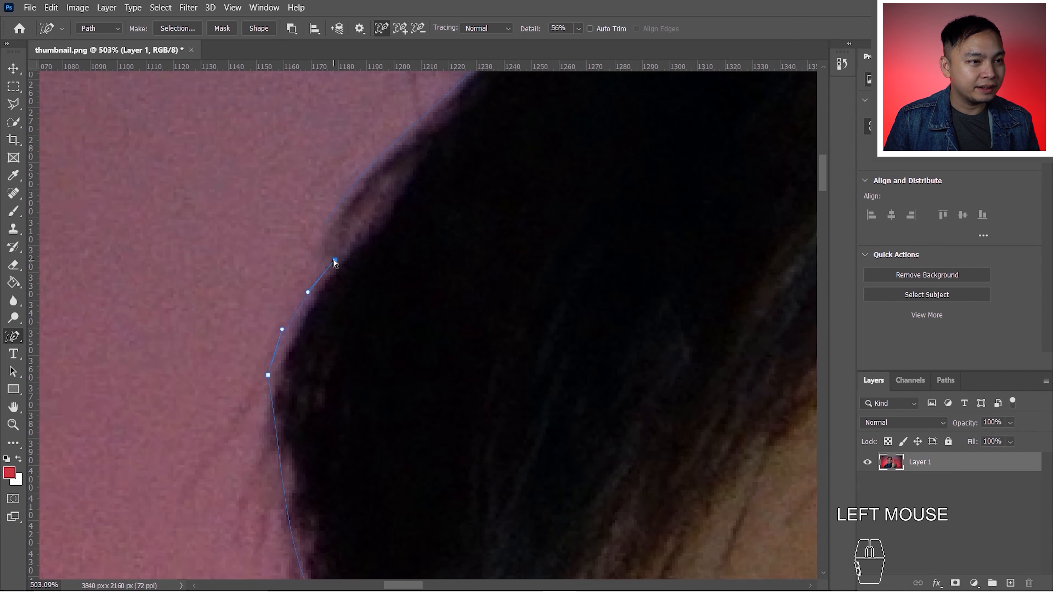
pyautogui.keyDown('shift'); pyautogui.click(326, 230); pyautogui.keyUp('shift')
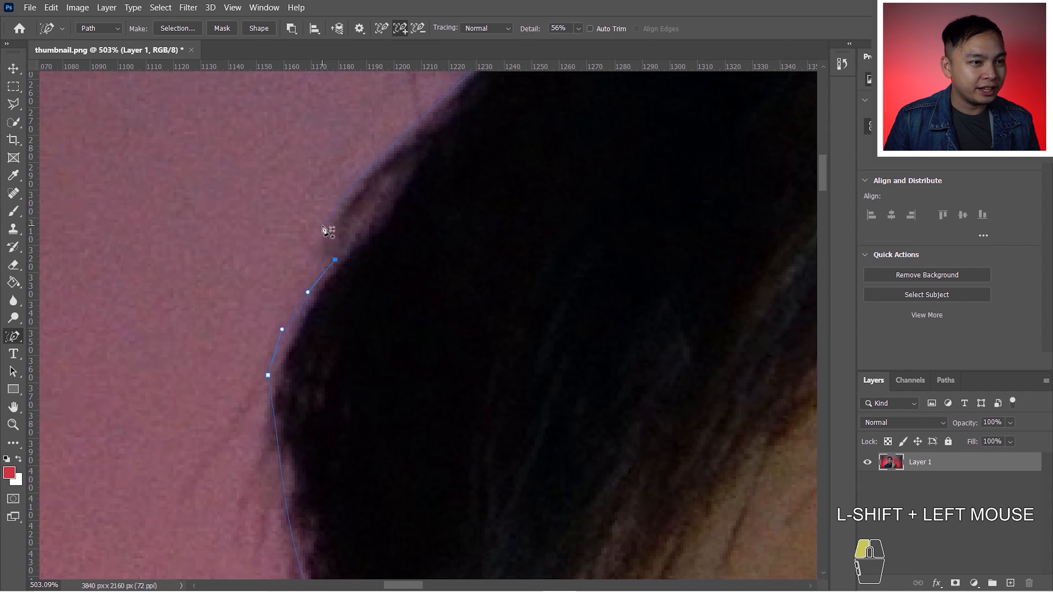
pyautogui.keyDown('alt'); pyautogui.scroll(-4, 251, 295); pyautogui.keyUp('alt')
pyautogui.keyDown('alt'); pyautogui.scroll(-4, 247, 290); pyautogui.keyUp('alt')
pyautogui.keyDown('alt'); pyautogui.scroll(5, 307, 174); pyautogui.keyUp('alt')
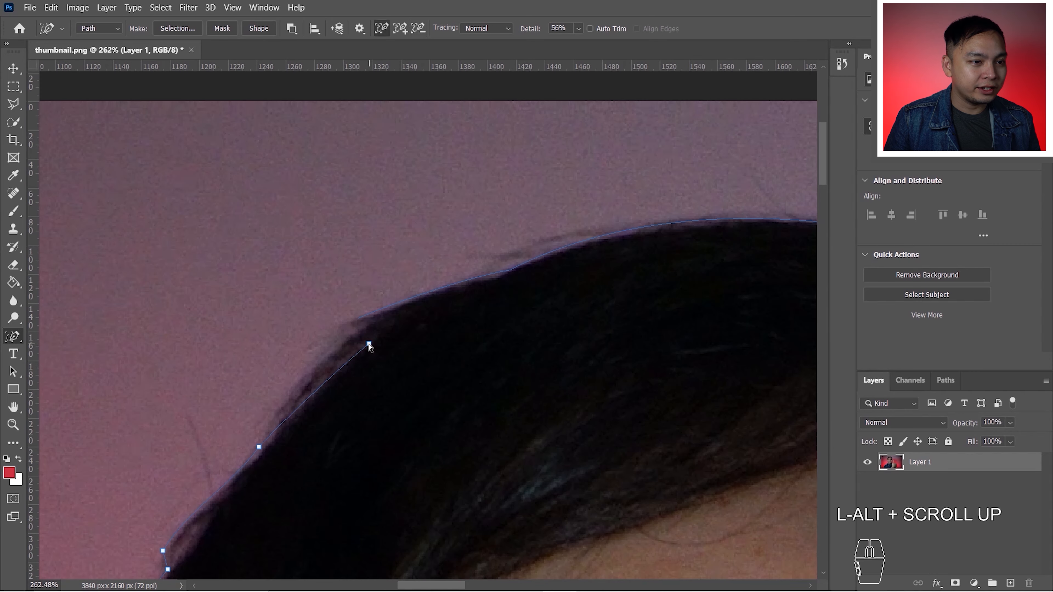
pyautogui.click(365, 342)
pyautogui.keyDown('shift'); pyautogui.click(354, 341); pyautogui.keyUp('shift')
pyautogui.keyDown('alt'); pyautogui.scroll(-1, 354, 343); pyautogui.keyUp('alt')
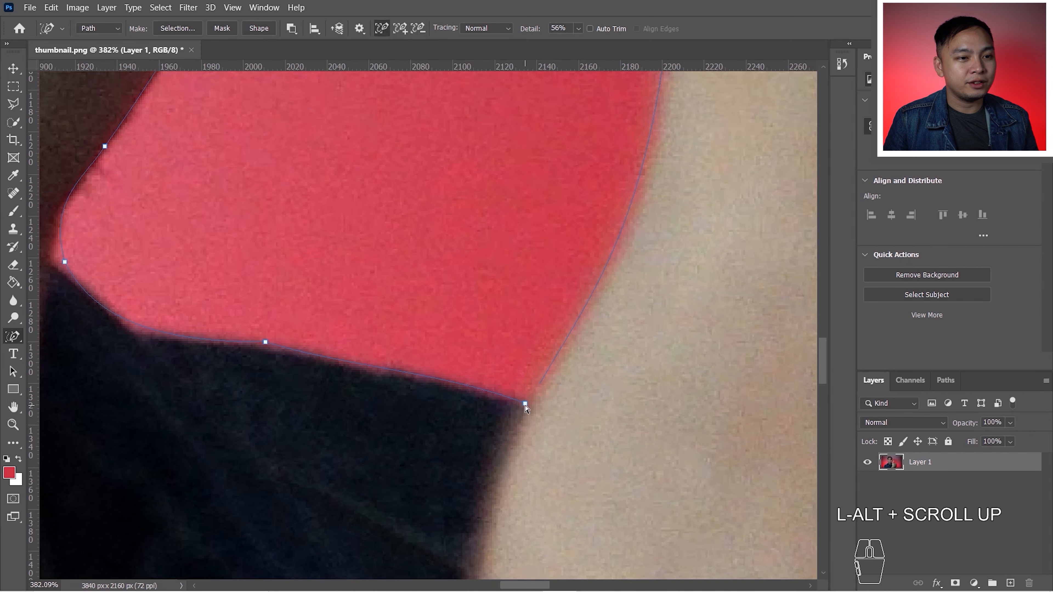
# Join the jacket outline to the hand outline at the base of the thumb
pyautogui.click(525, 406)
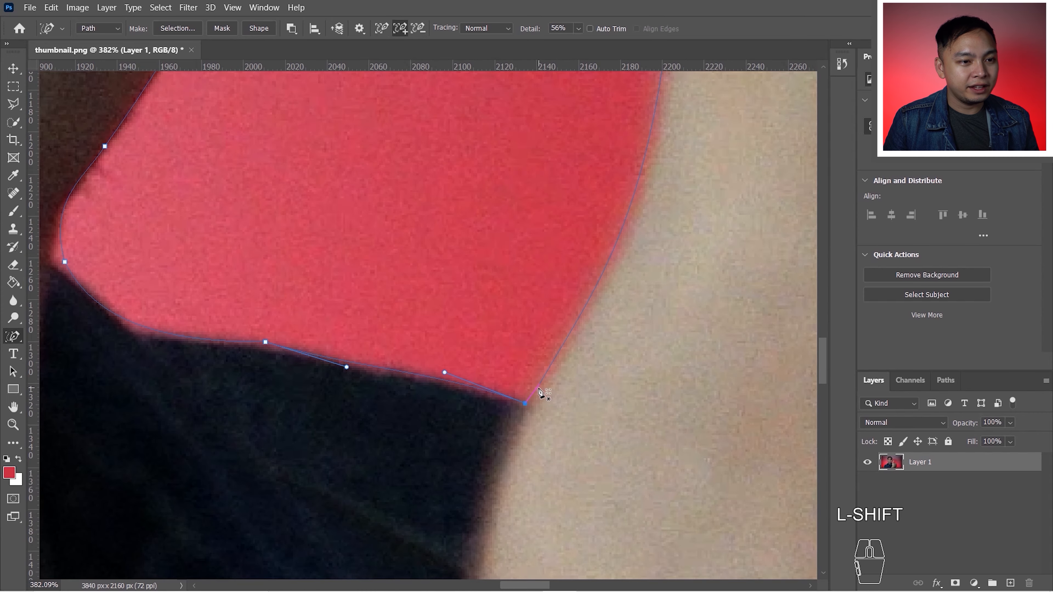
pyautogui.keyDown('shift'); pyautogui.click(539, 392); pyautogui.keyUp('shift')
pyautogui.keyDown('alt'); pyautogui.scroll(-10, 511, 386); pyautogui.keyUp('alt')
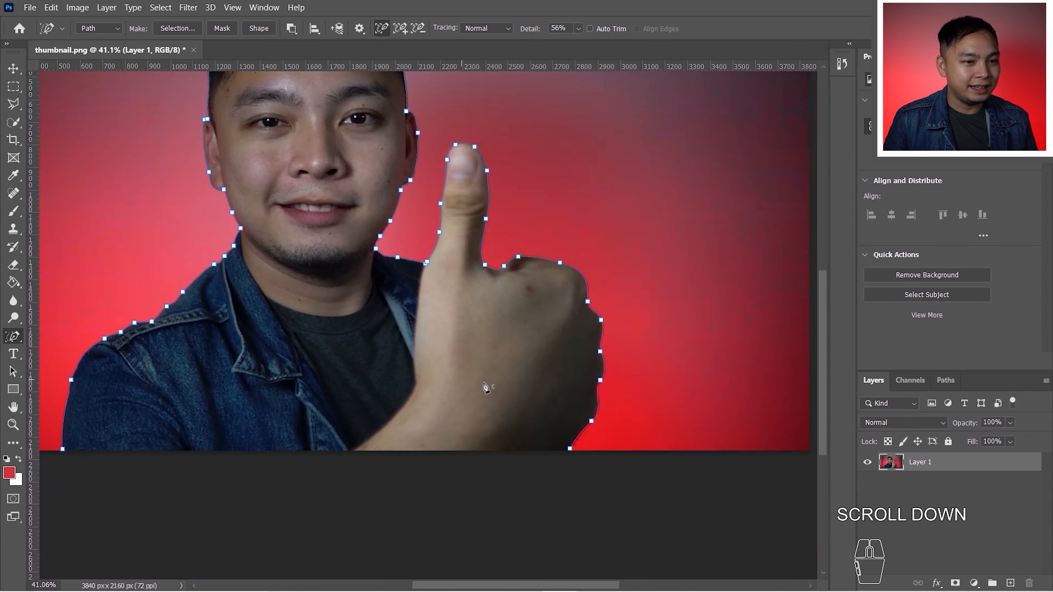
# Close the outline along the photo's lower edge by joining the end of the hand path to the jacket sleeve
pyautogui.keyDown('alt'); pyautogui.scroll(5, 569, 454); pyautogui.keyUp('alt')
pyautogui.click(569, 448)
pyautogui.keyDown('alt'); pyautogui.scroll(-5, 509, 479); pyautogui.keyUp('alt')
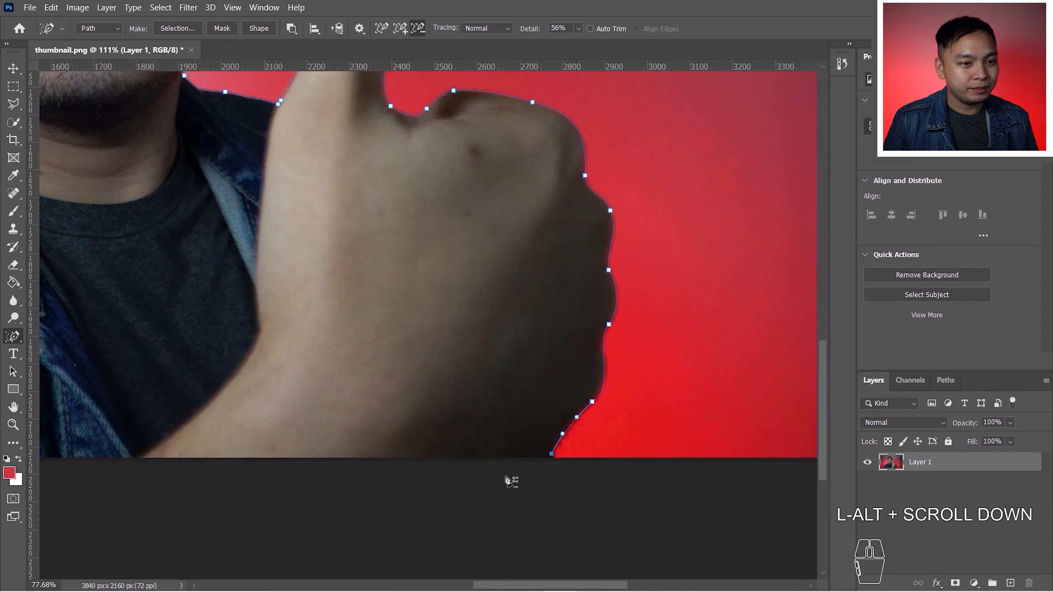
pyautogui.keyDown('alt'); pyautogui.scroll(3, 127, 536); pyautogui.keyUp('alt')
pyautogui.scroll(-1, 125, 535)
pyautogui.keyDown('shift'); pyautogui.click(105, 519); pyautogui.keyUp('shift')
# Reshape the path over the top of the ear on the photo's left side by repositioning its anchor points and handles
pyautogui.keyDown('alt'); pyautogui.scroll(8, 336, 83); pyautogui.keyUp('alt')
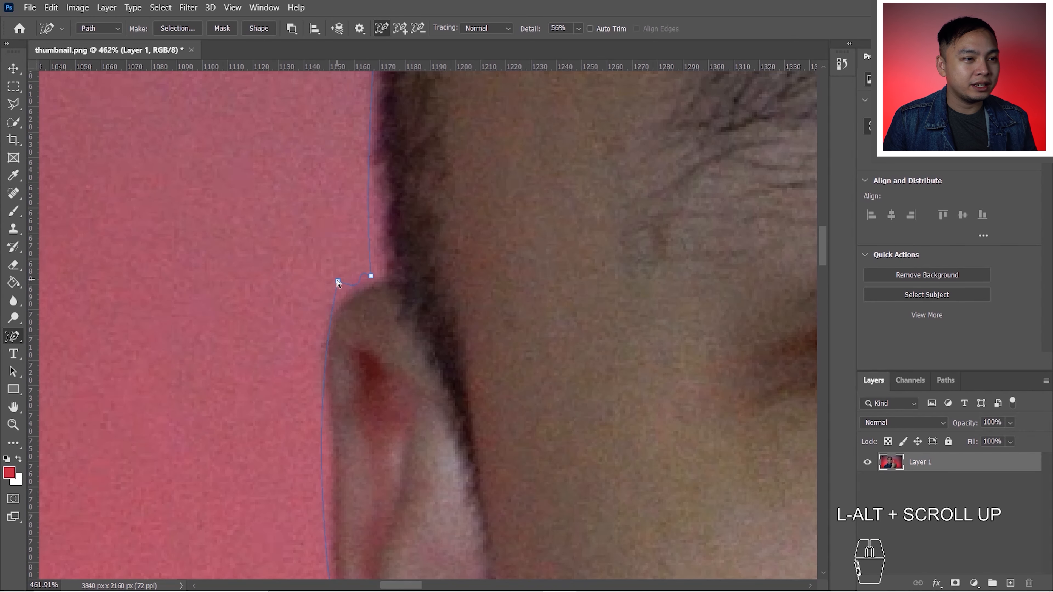
pyautogui.click(338, 284)
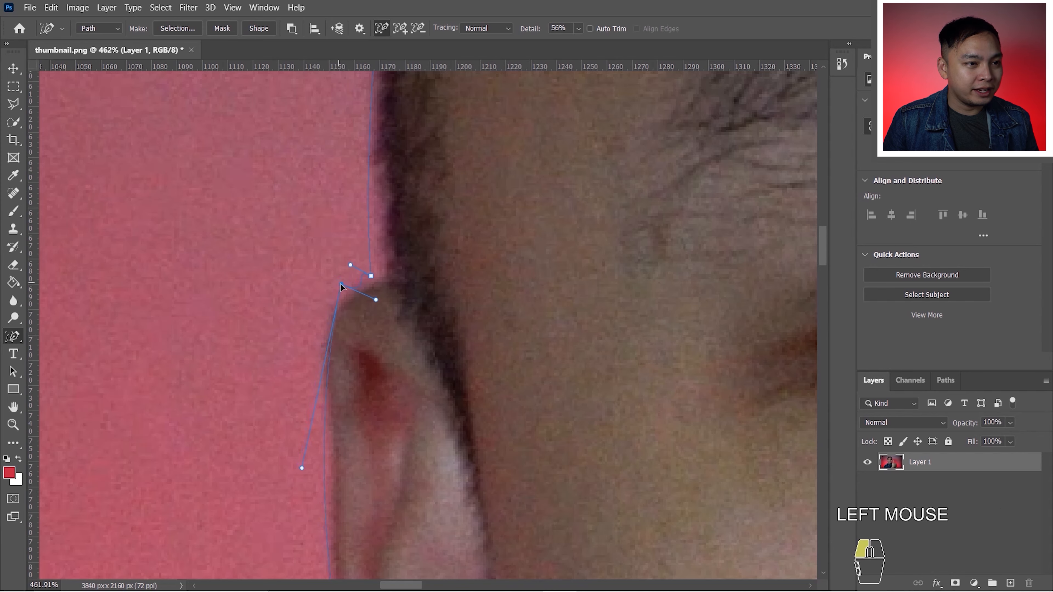
pyautogui.moveTo(340, 286); pyautogui.dragTo(348, 296)
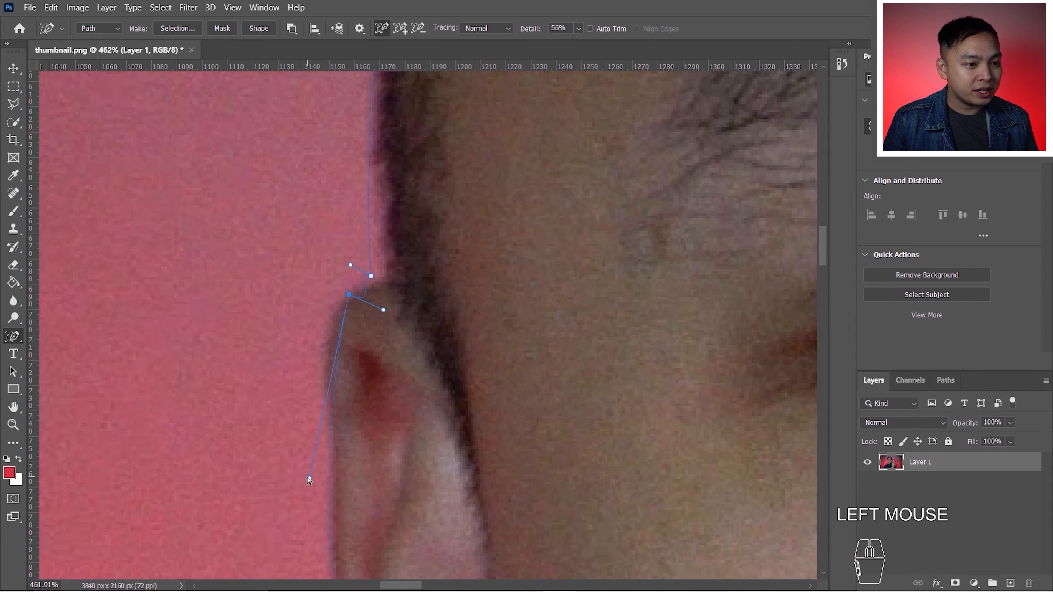
pyautogui.moveTo(309, 479); pyautogui.dragTo(371, 329)
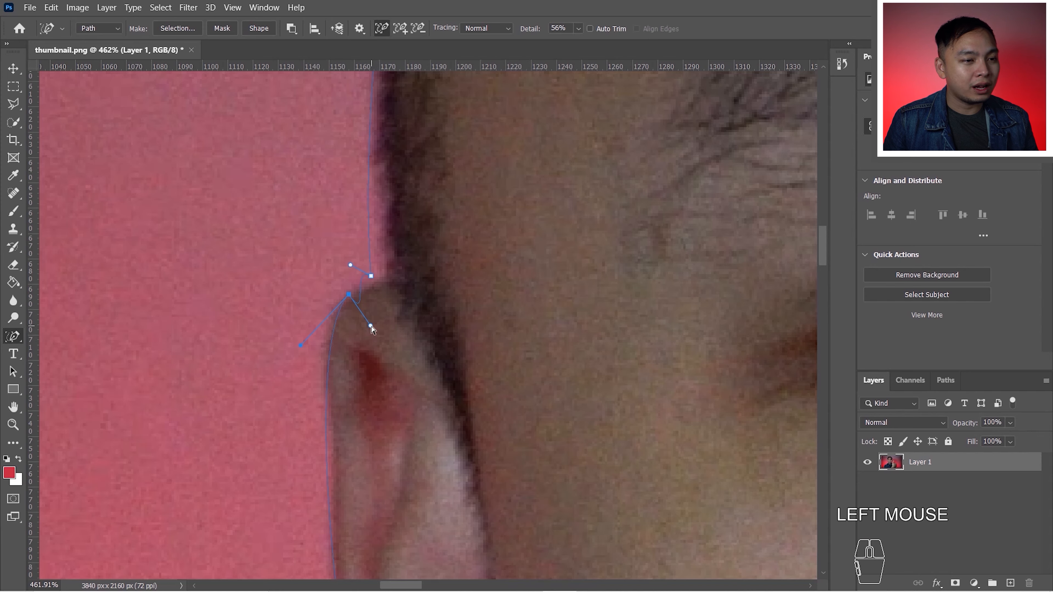
pyautogui.keyDown('alt'); pyautogui.click(371, 327); pyautogui.keyUp('alt')
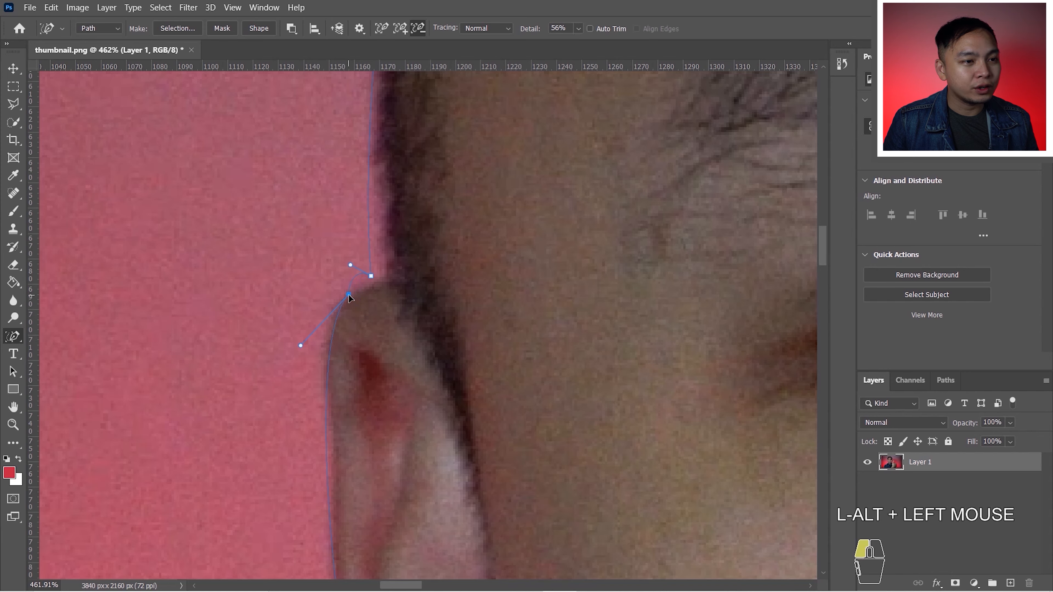
pyautogui.moveTo(371, 276); pyautogui.dragTo(386, 283)
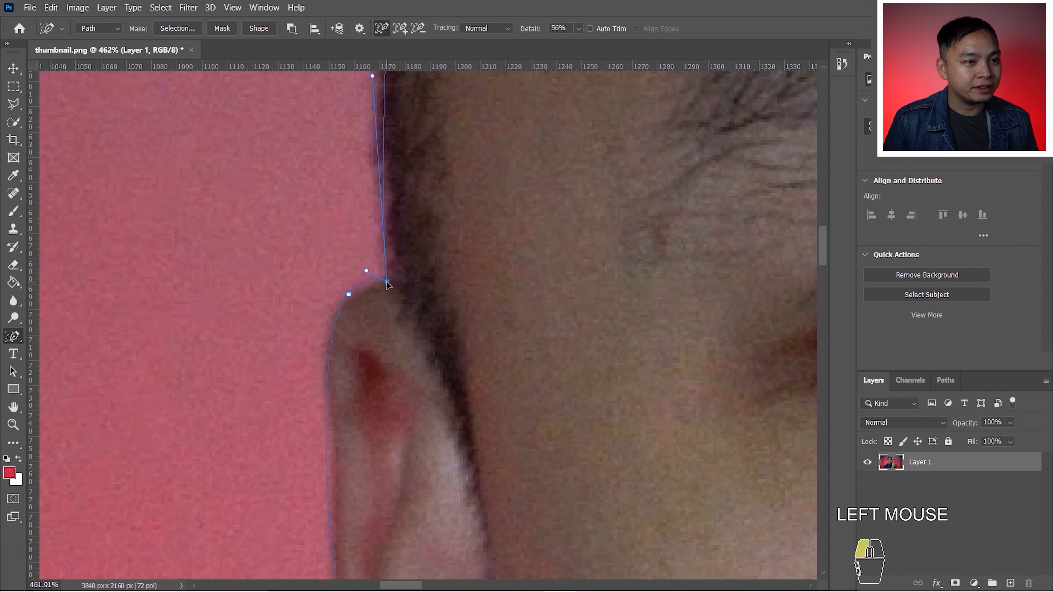
pyautogui.keyDown('ctrl'); pyautogui.click(367, 273); pyautogui.keyUp('ctrl')
pyautogui.click(371, 279)
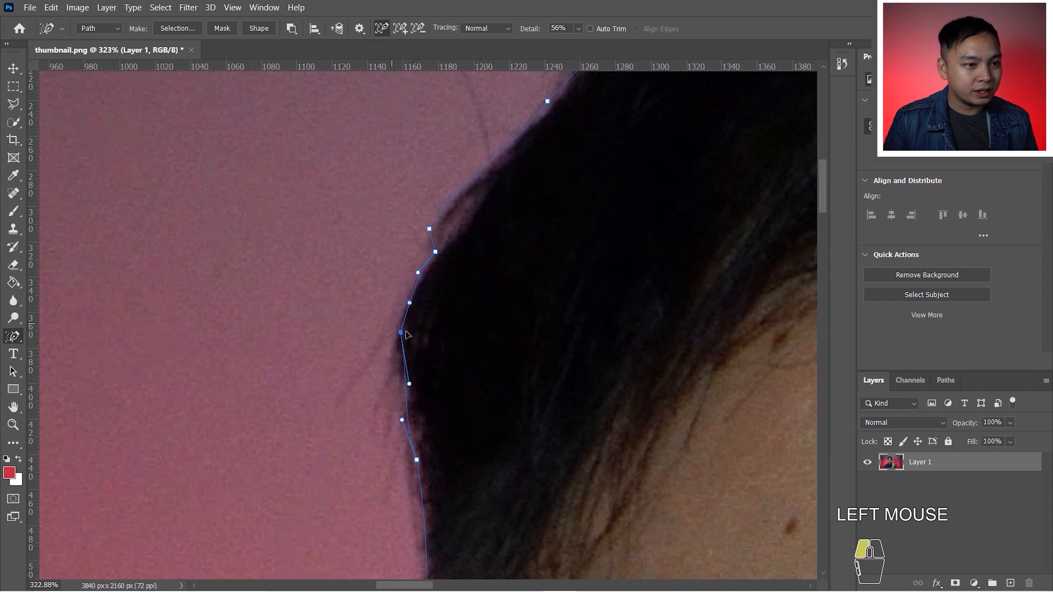
# Move the anchor points and handles inward along the hair edge on the photo's left side to exclude the background fringe
pyautogui.keyDown('alt'); pyautogui.click(403, 358); pyautogui.keyUp('alt')
pyautogui.moveTo(402, 357); pyautogui.dragTo(406, 349)
pyautogui.moveTo(430, 229); pyautogui.dragTo(474, 201)
pyautogui.moveTo(435, 252); pyautogui.dragTo(454, 242)
pyautogui.moveTo(417, 460); pyautogui.dragTo(422, 460)
pyautogui.moveTo(406, 421); pyautogui.dragTo(421, 444)
# Refine the path around the hair and temple on the photo's right side, smoothing the curve with its anchor points and handles
pyautogui.scroll(-8, 421, 444)
pyautogui.scroll(7, 510, 257)
pyautogui.scroll(-3, 510, 256)
pyautogui.moveTo(626, 181); pyautogui.dragTo(666, 179)
pyautogui.scroll(-3, 455, 375)
pyautogui.moveTo(455, 312); pyautogui.dragTo(459, 357)
pyautogui.scroll(1, 460, 243)
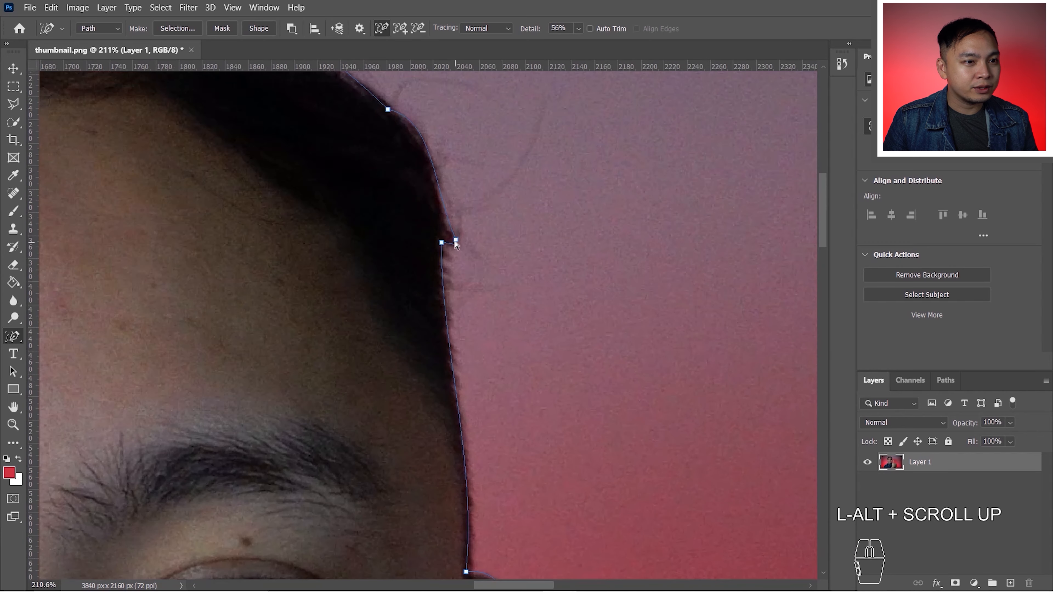
pyautogui.moveTo(456, 241); pyautogui.dragTo(440, 197)
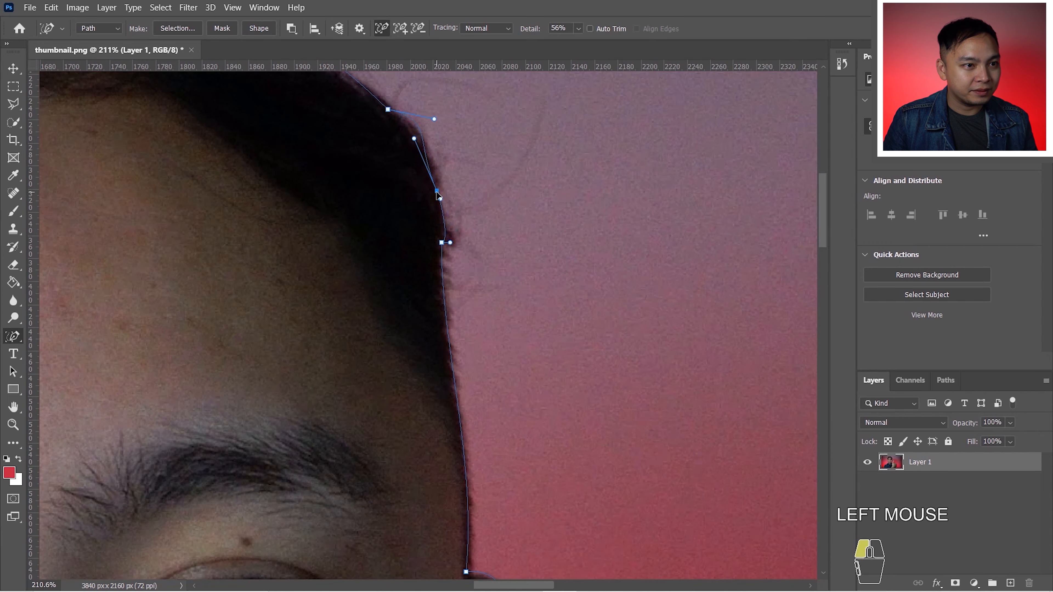
pyautogui.moveTo(450, 242); pyautogui.dragTo(440, 344)
pyautogui.moveTo(434, 119); pyautogui.dragTo(387, 111)
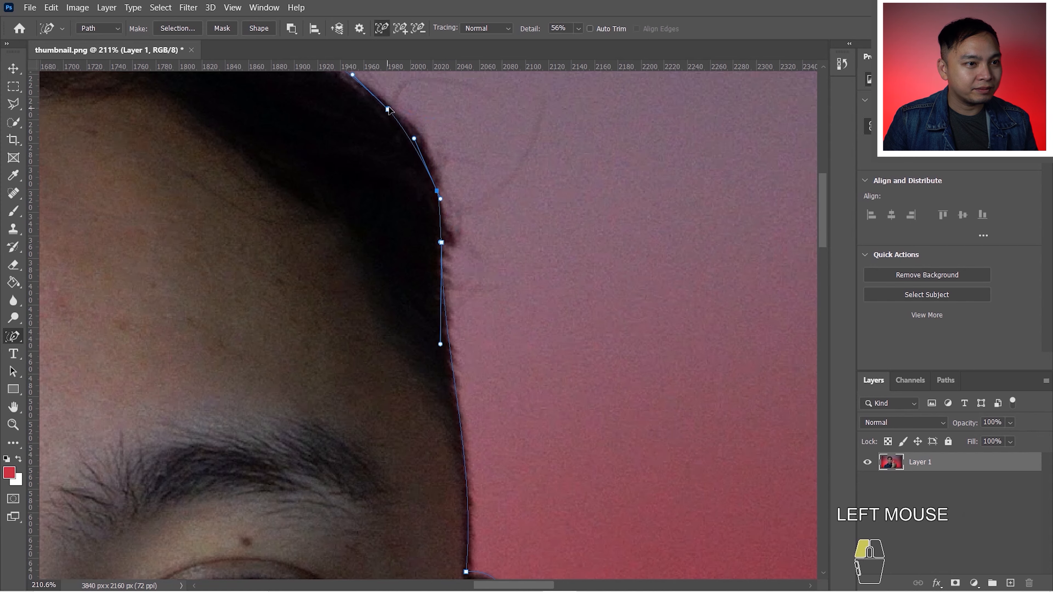
pyautogui.moveTo(437, 191); pyautogui.dragTo(435, 168)
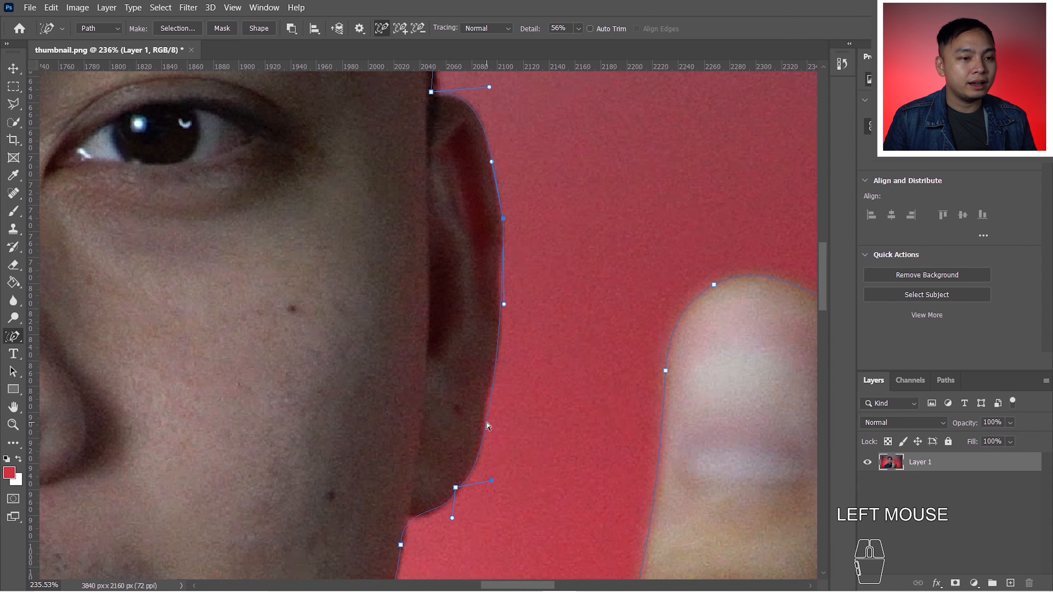
# Add anchor points along the outer edge of the ear on the photo's right side and fit the curve to it
pyautogui.rightClick(487, 426)
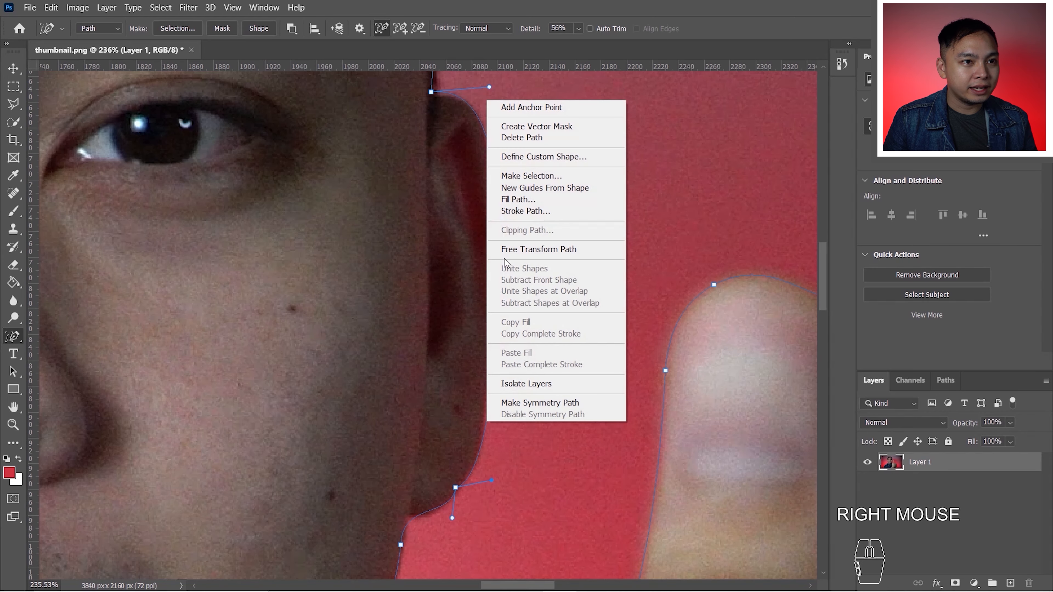
pyautogui.click(534, 107)
pyautogui.moveTo(487, 422); pyautogui.dragTo(486, 402)
pyautogui.moveTo(498, 343); pyautogui.dragTo(518, 338)
pyautogui.hotkey('ctrl', 'z')
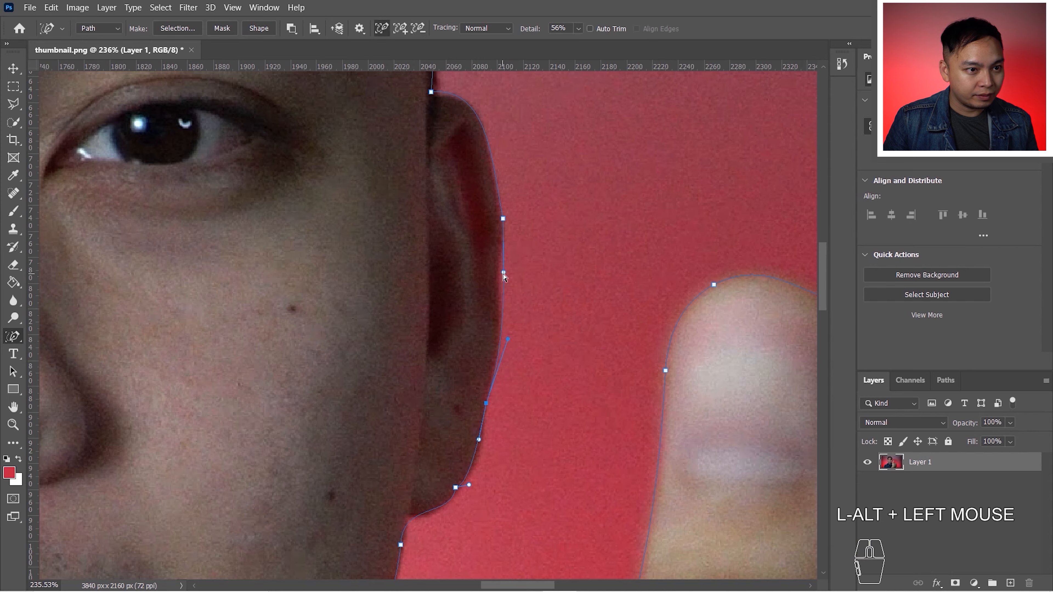
pyautogui.rightClick(504, 271)
pyautogui.click(532, 279)
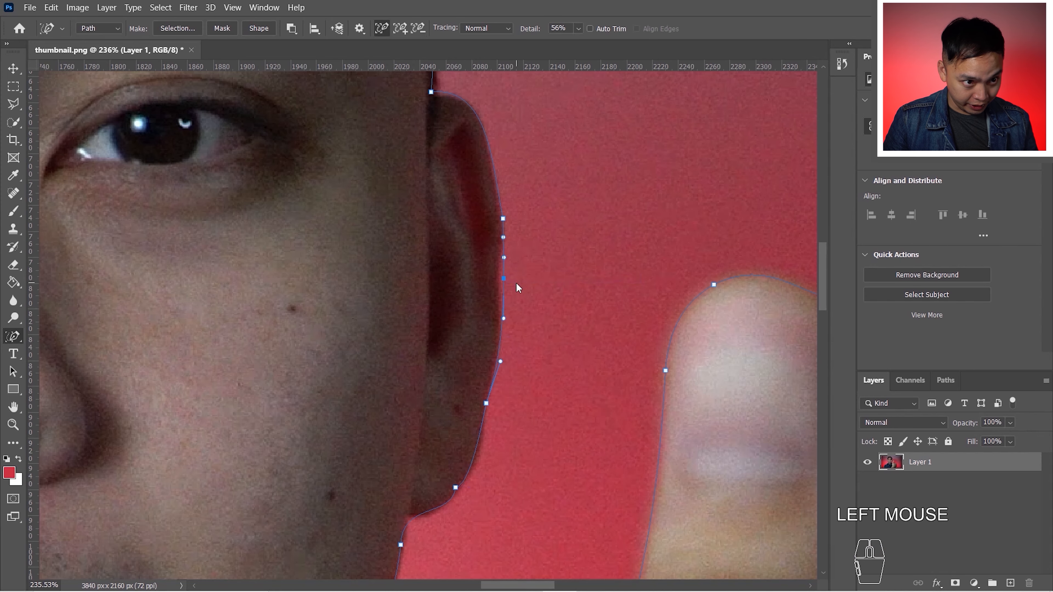
# Add anchor points around the earlobe on the photo's right side and fit the path where the lobe meets the jaw
pyautogui.scroll(2, 501, 284)
pyautogui.rightClick(514, 419)
pyautogui.click(537, 97)
pyautogui.rightClick(438, 501)
pyautogui.click(483, 186)
pyautogui.moveTo(440, 504); pyautogui.dragTo(402, 541)
pyautogui.rightClick(418, 518)
pyautogui.click(477, 198)
pyautogui.keyDown('alt'); pyautogui.click(402, 548); pyautogui.keyUp('alt')
pyautogui.hotkey('ctrl', 'z')
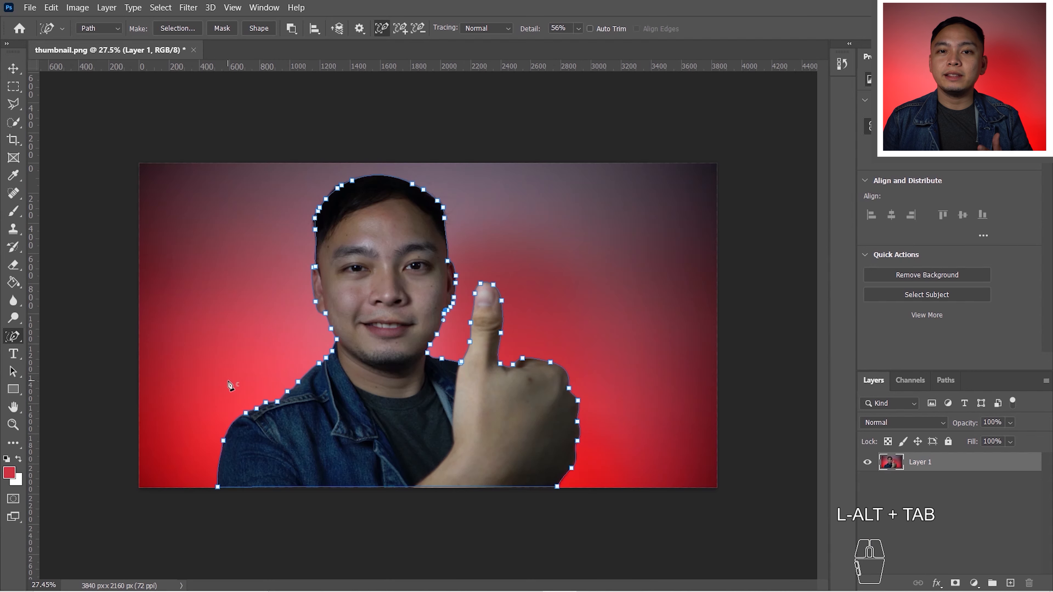
# Try converting the closed path into a vector mask on Layer 1
pyautogui.click(222, 29)
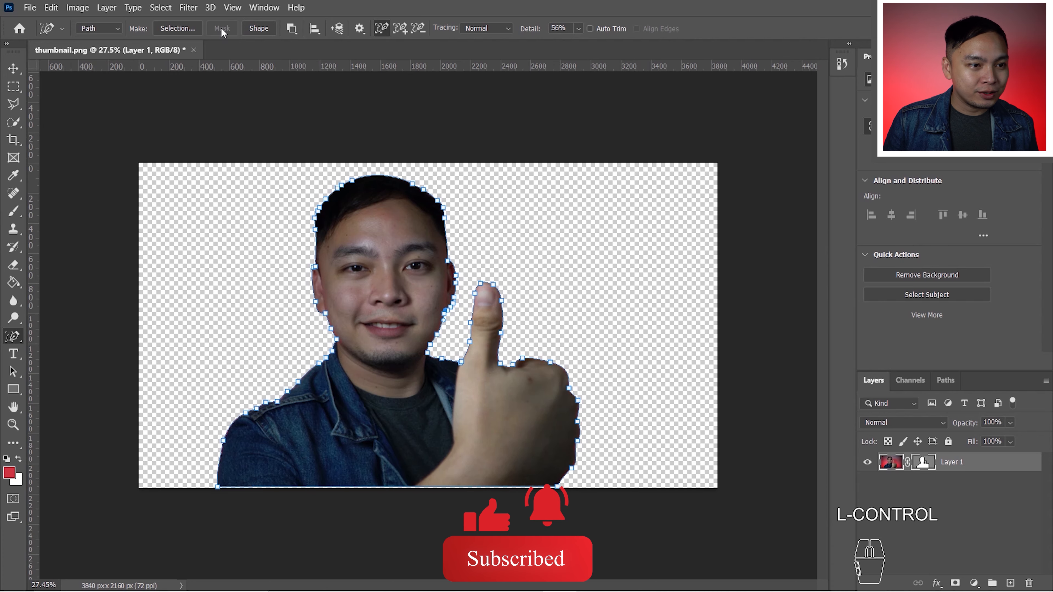
pyautogui.hotkey('ctrl', 'z')
pyautogui.click(220, 29)
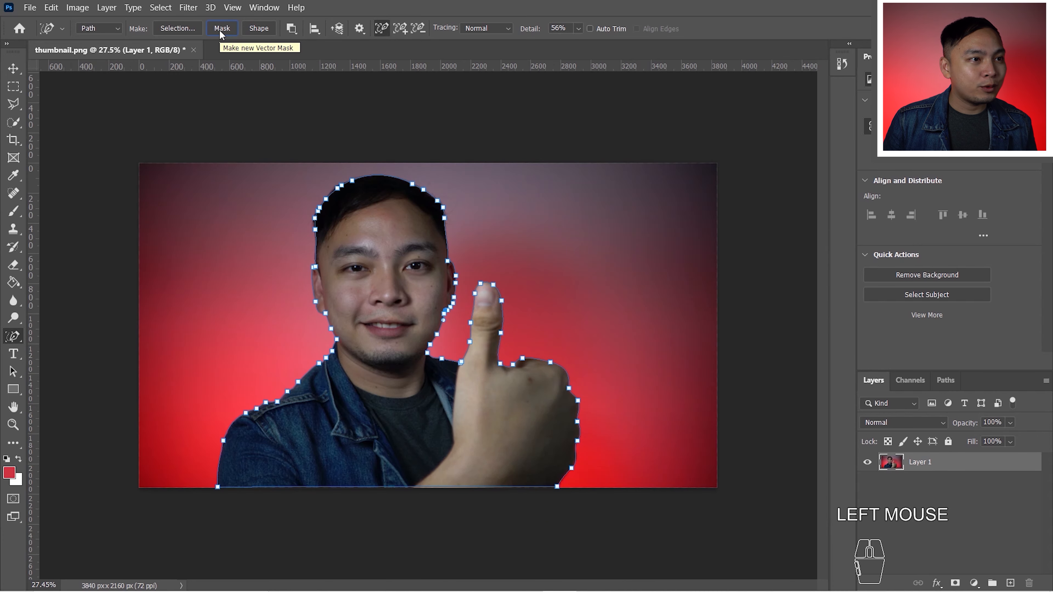
# Convert the path into a new anti-aliased selection with a feather radius of 1 pixel
pyautogui.click(174, 29)
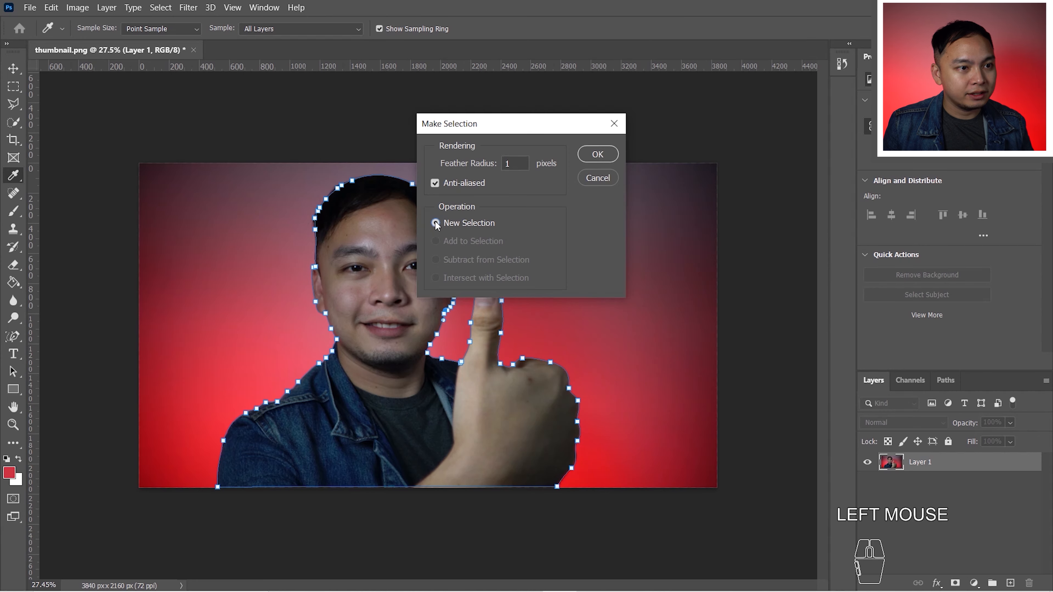
pyautogui.click(602, 156)
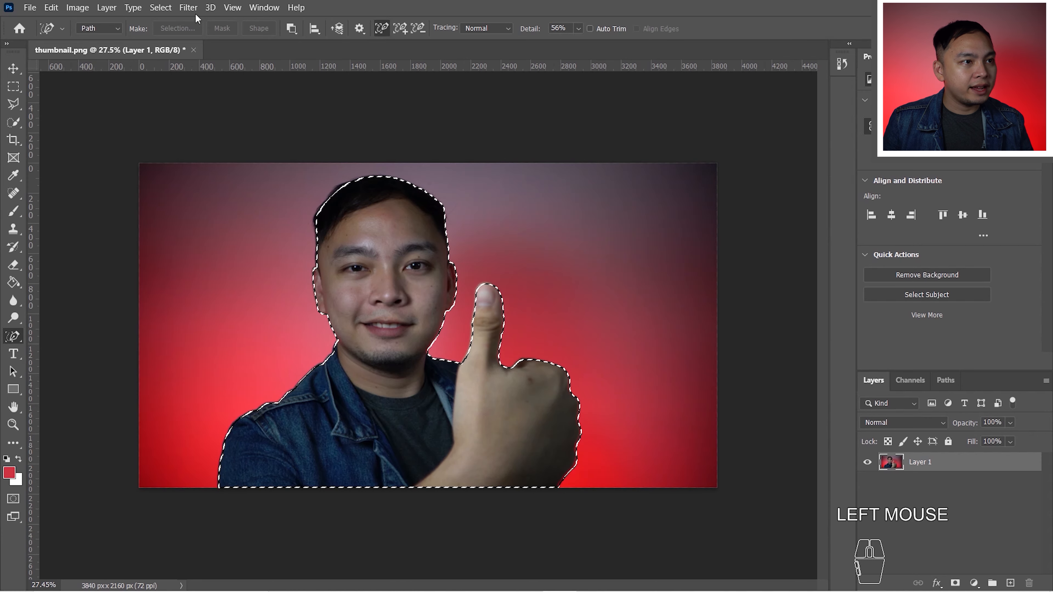
# Expand the selection around the man by 20 pixels and add a layer mask from it
pyautogui.click(160, 7)
pyautogui.moveTo(211, 203)
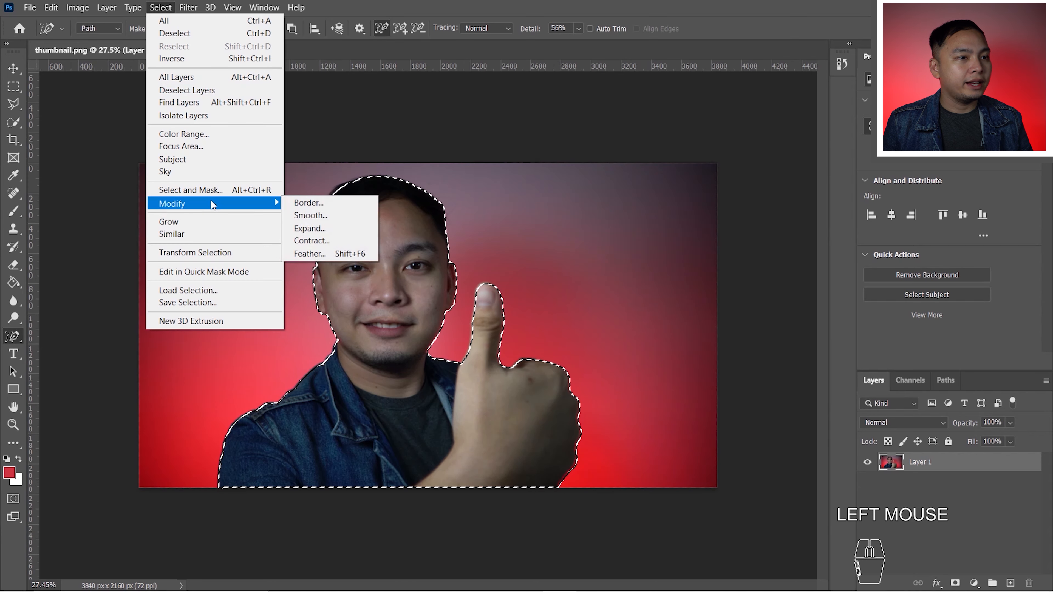
pyautogui.click(341, 228)
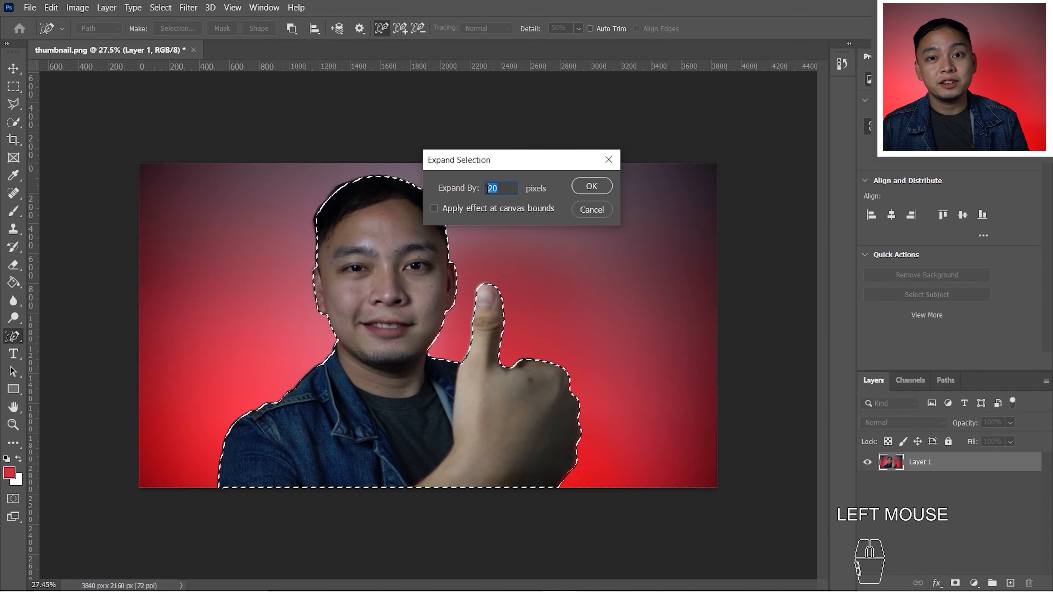
pyautogui.click(588, 188)
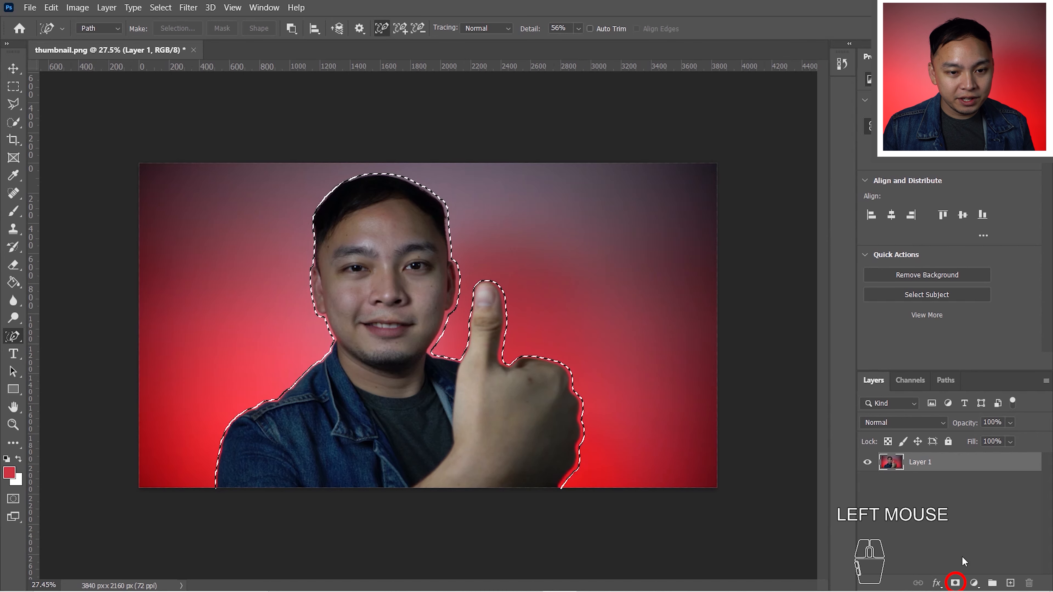
pyautogui.click(955, 583)
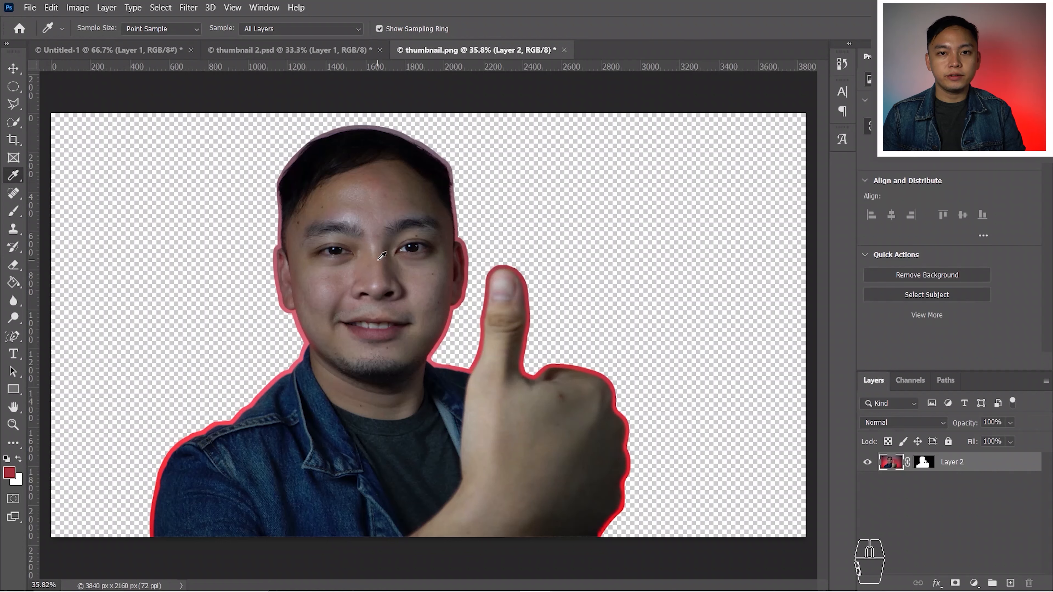
# Select the blemishes on the forehead, between the eyebrows, on the eyelid and on the cheek with small elliptical selections
pyautogui.click(13, 87)
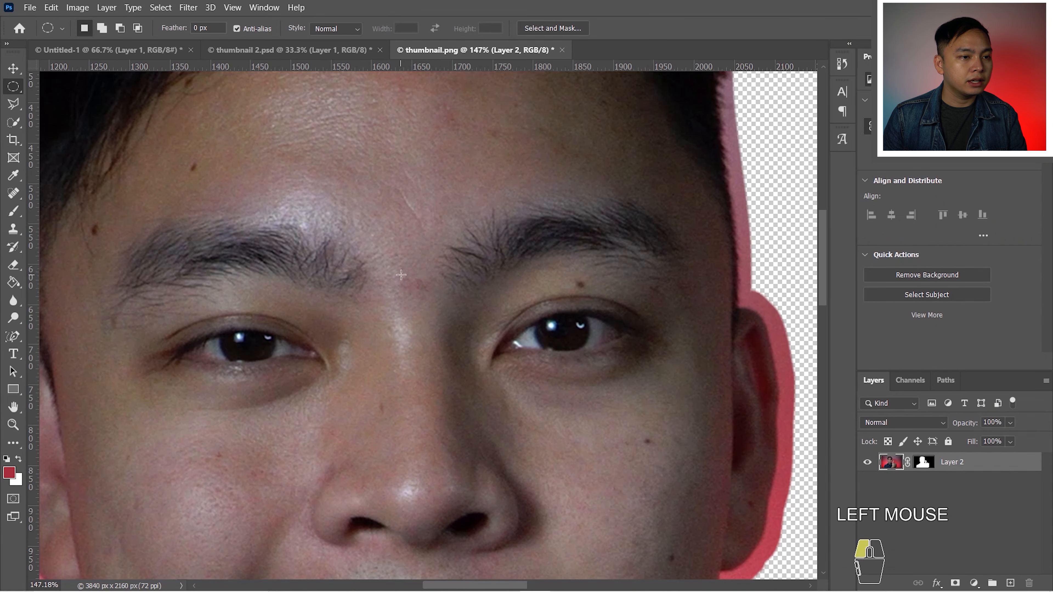
pyautogui.moveTo(401, 275); pyautogui.dragTo(430, 296)
pyautogui.moveTo(572, 279); pyautogui.dragTo(591, 294)
pyautogui.moveTo(441, 242); pyautogui.dragTo(461, 263)
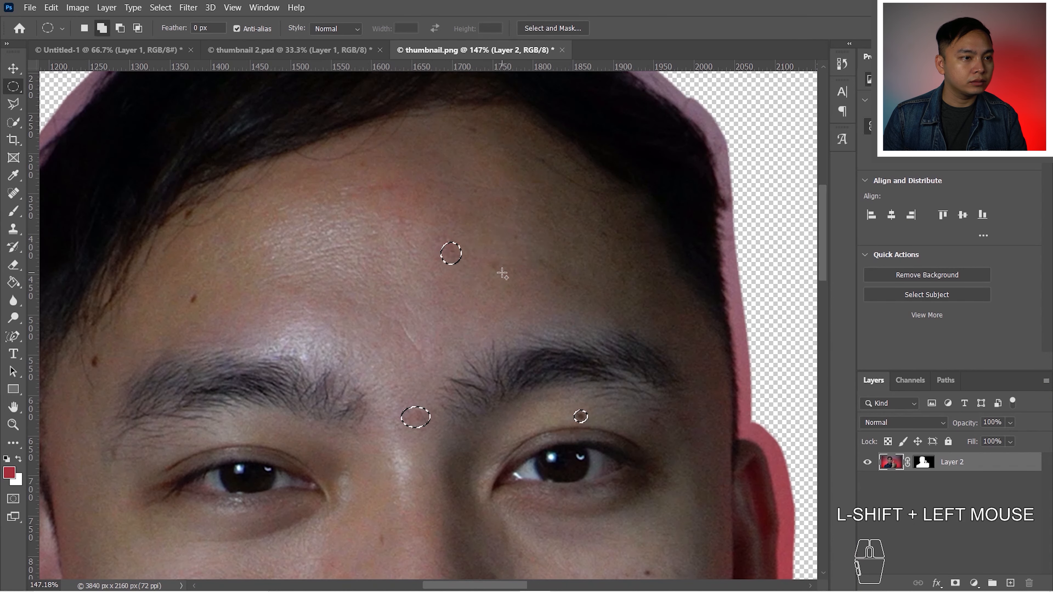
pyautogui.scroll(-5, 501, 275)
pyautogui.moveTo(208, 253); pyautogui.dragTo(226, 267)
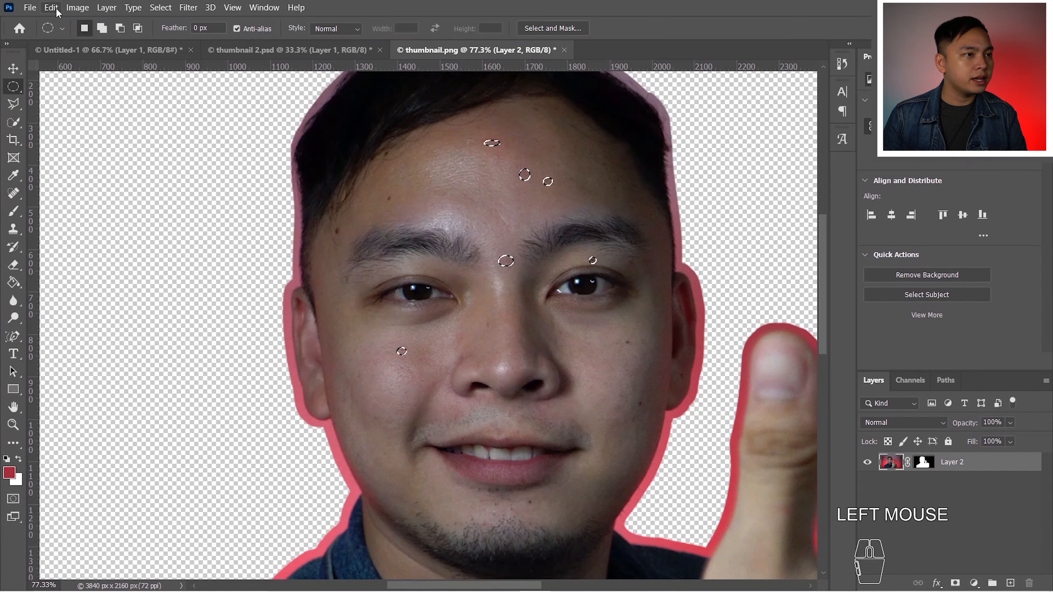
# Remove the selected facial blemishes with Content-Aware Fill output to a new layer, and clear the selection
pyautogui.click(51, 7)
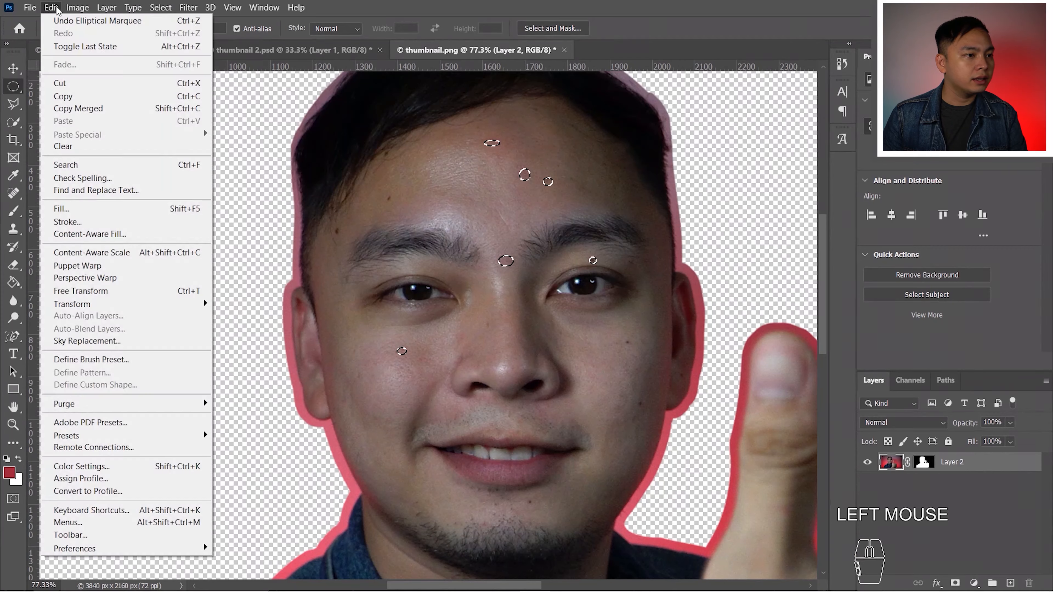
pyautogui.click(116, 234)
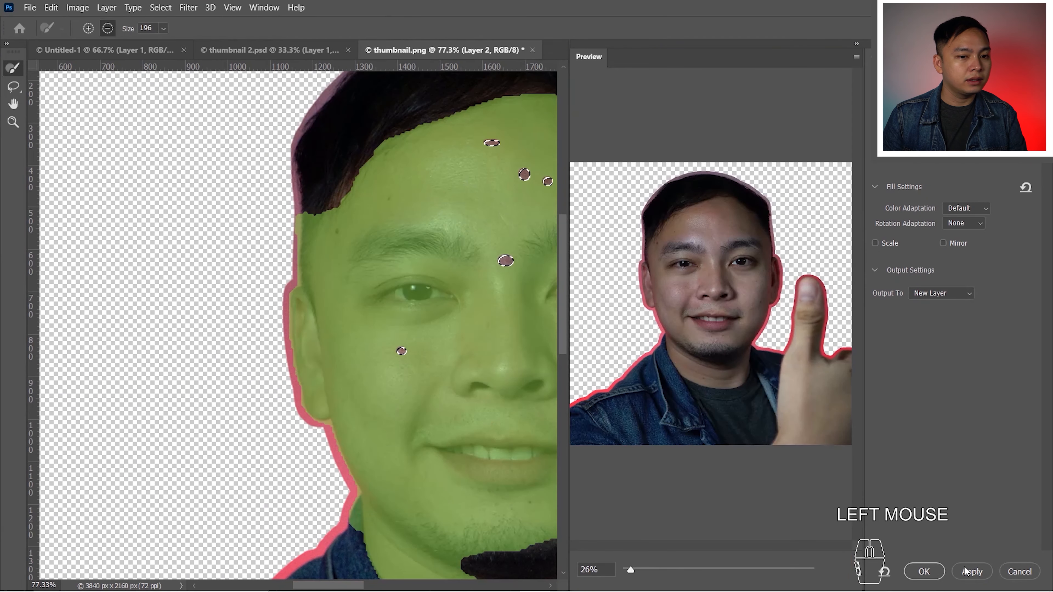
pyautogui.click(925, 572)
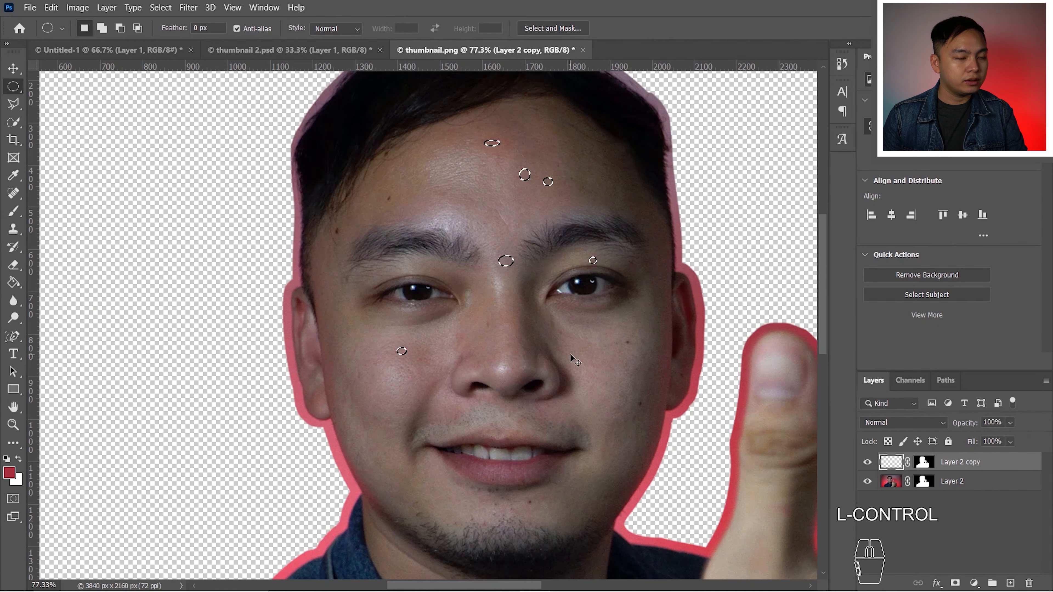
pyautogui.hotkey('ctrl', 'd')
pyautogui.scroll(5, 570, 354)
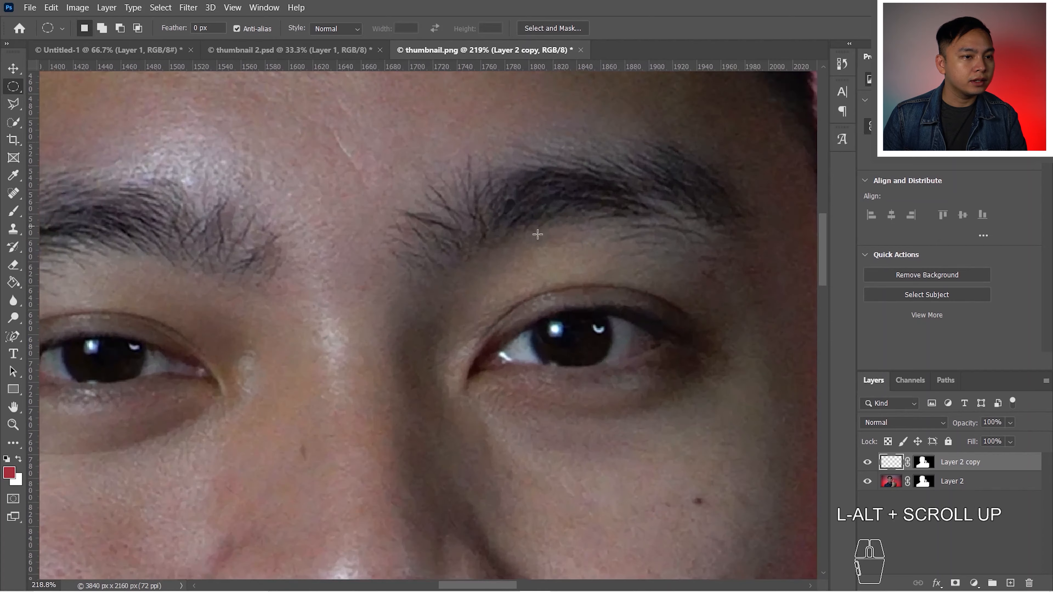
pyautogui.scroll(-8, 460, 324)
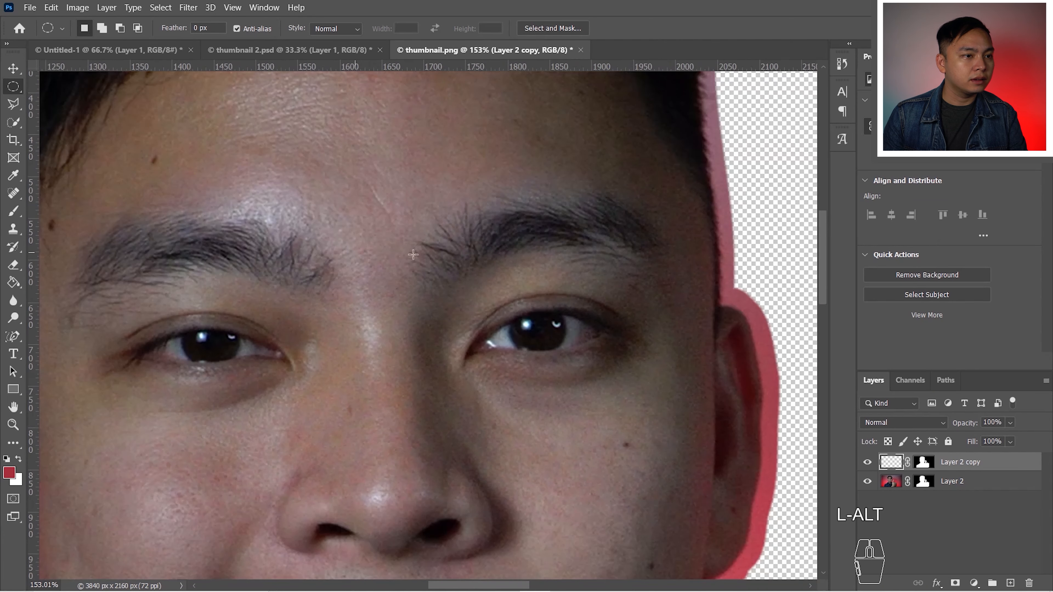
# Merge Layer 2 and Layer 2 copy into one layer, and move the cut-out man straight left by about 956 px
pyautogui.press('v')
pyautogui.click(953, 481)
pyautogui.click(77, 7)
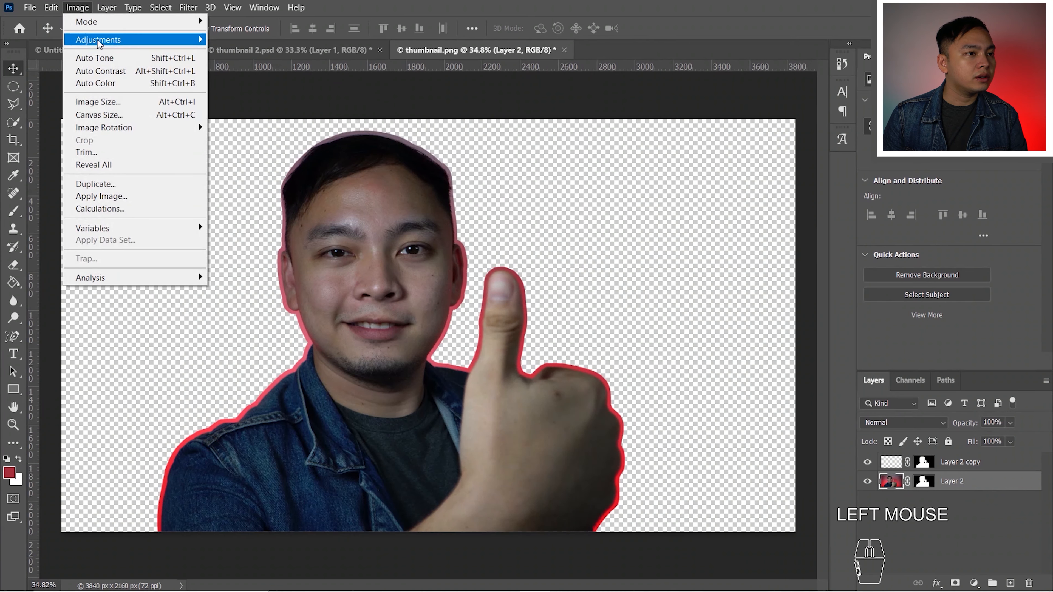
pyautogui.click(115, 71)
pyautogui.click(962, 507)
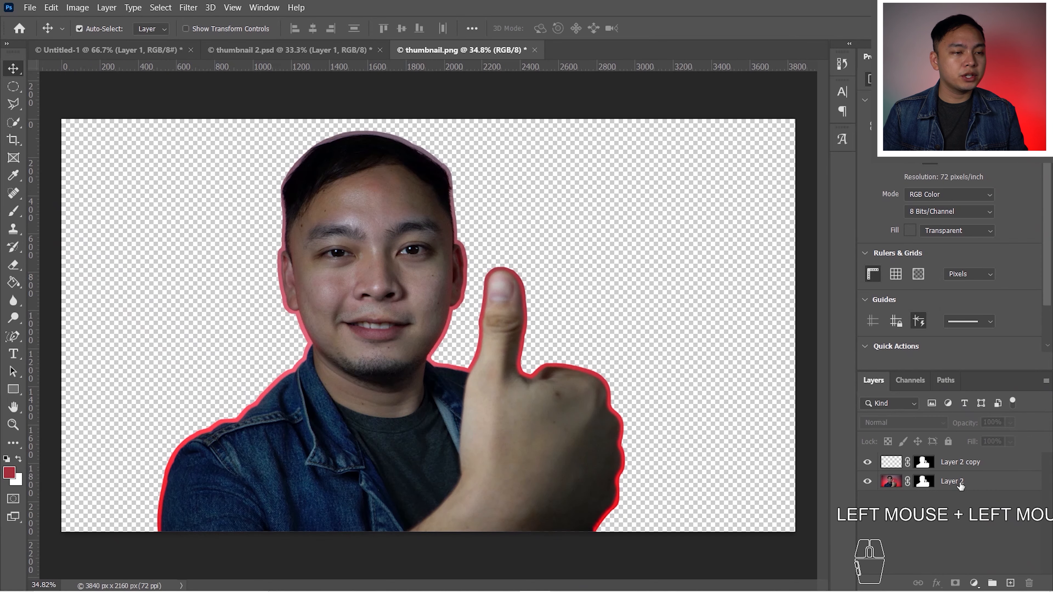
pyautogui.click(961, 486)
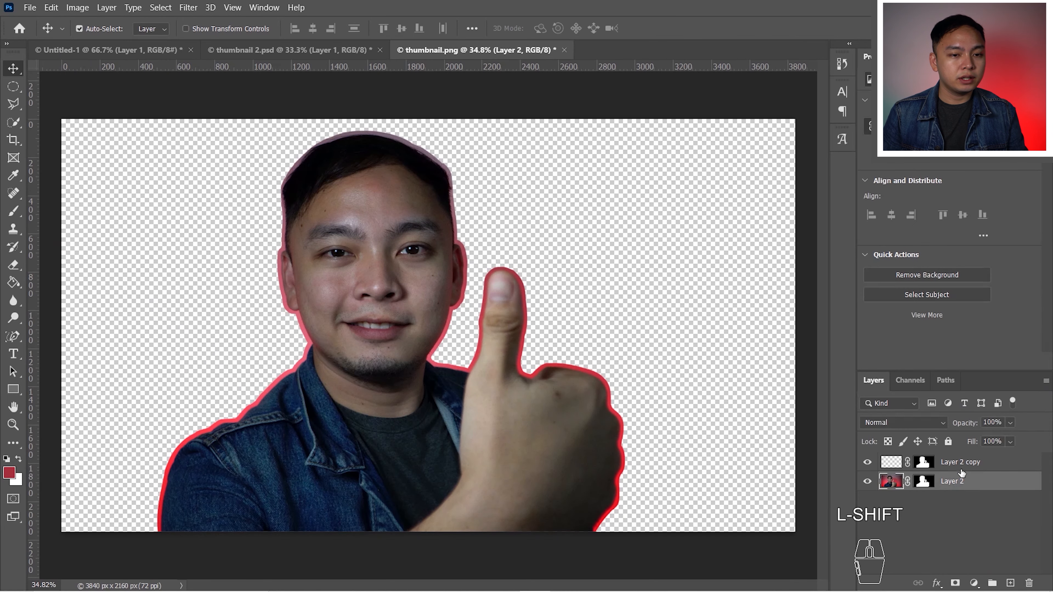
pyautogui.keyDown('shift'); pyautogui.click(964, 469); pyautogui.keyUp('shift')
pyautogui.rightClick(936, 462)
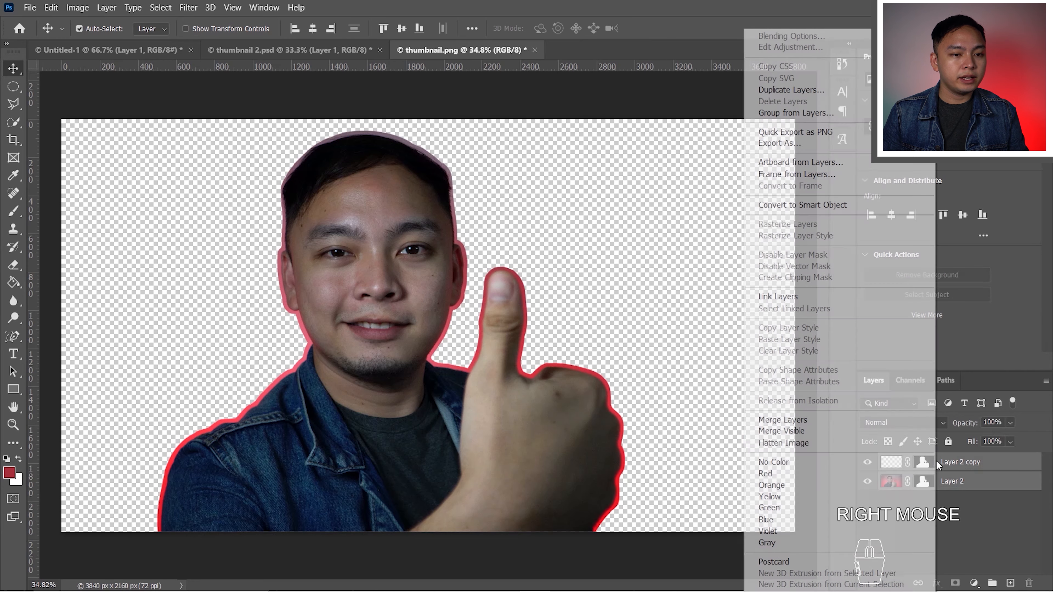
pyautogui.click(869, 419)
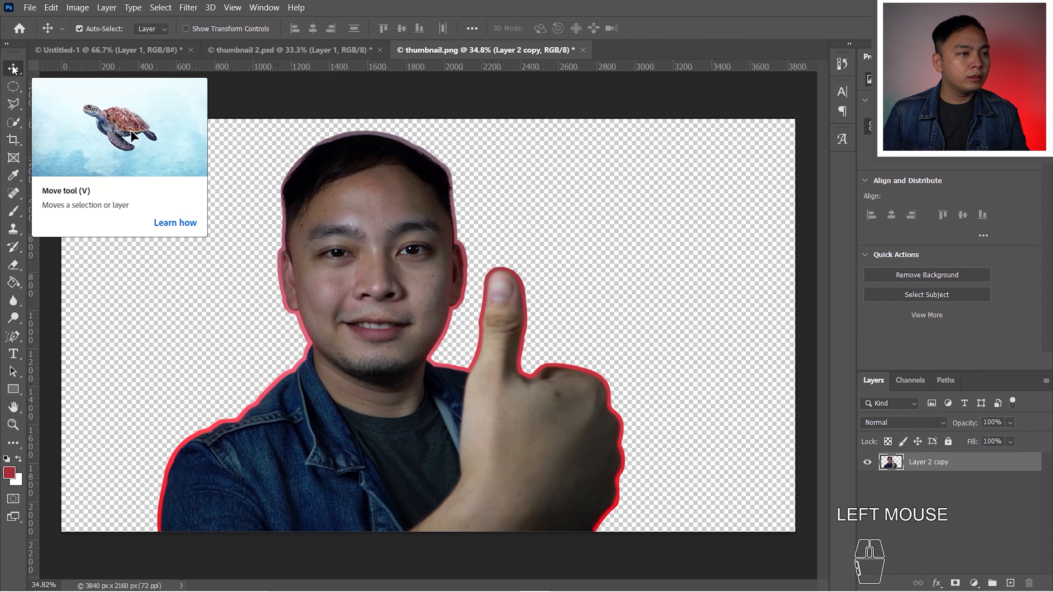
pyautogui.moveTo(378, 332); pyautogui.dragTo(194, 332)
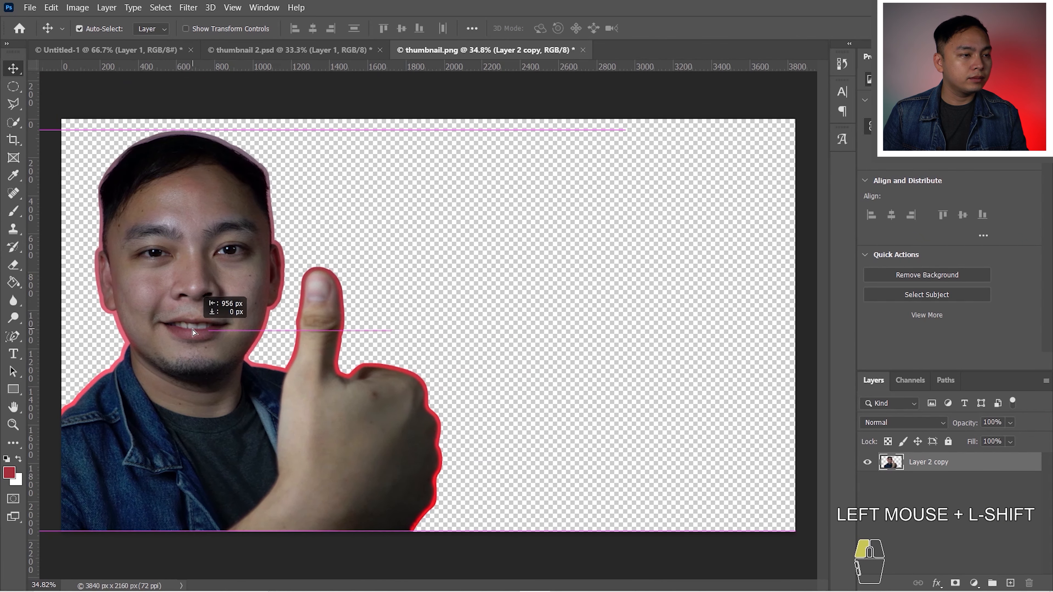
# Draw a red rectangle about 3993 × 2219 px covering the whole canvas and send it behind the cut-out man
pyautogui.click(14, 390)
pyautogui.click(14, 392)
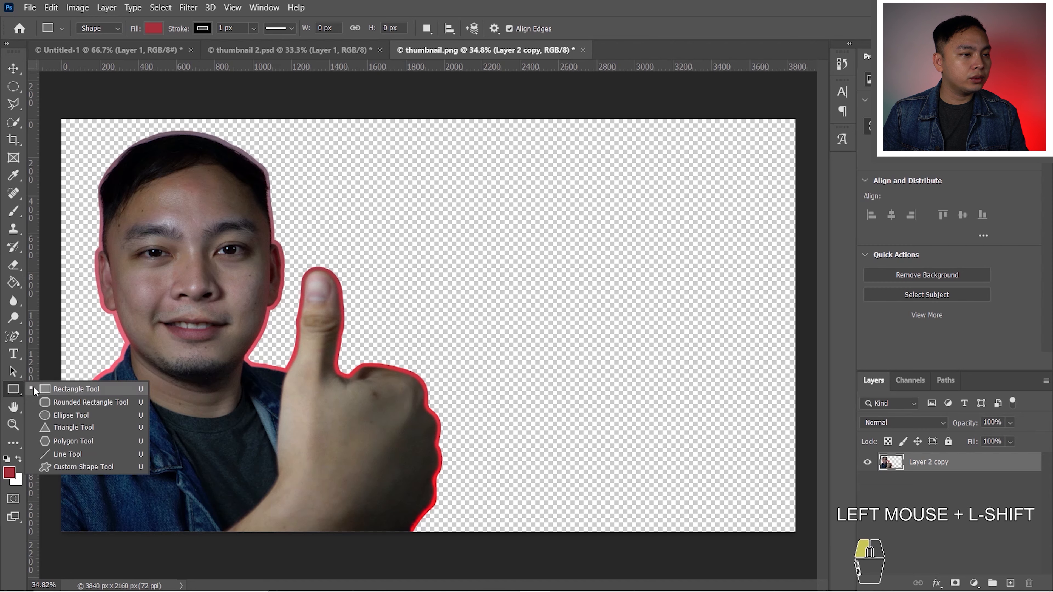
pyautogui.click(69, 390)
pyautogui.moveTo(58, 116); pyautogui.dragTo(816, 540)
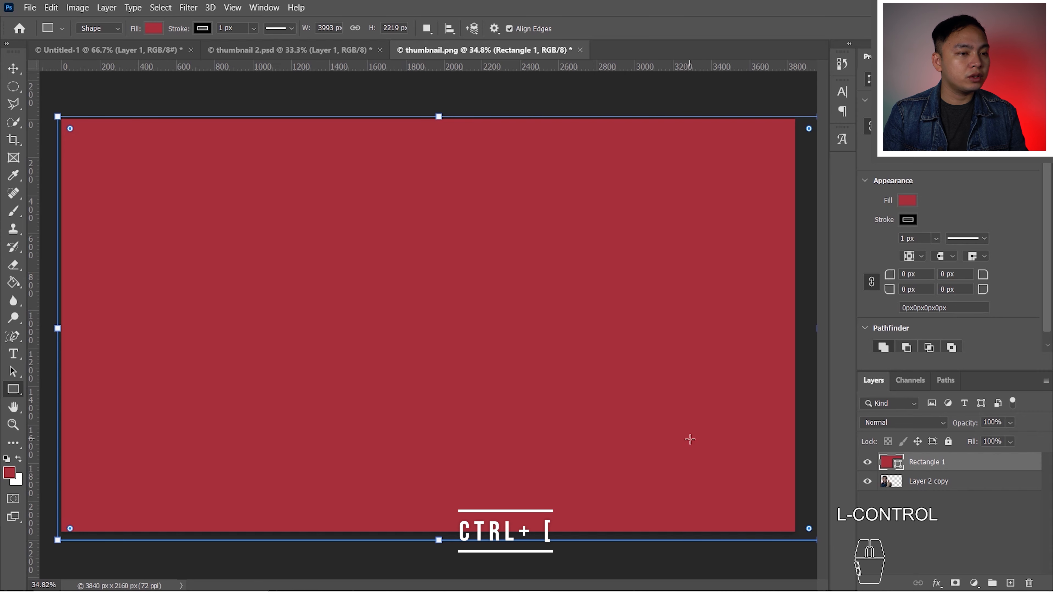
pyautogui.hotkey('ctrl', '[')
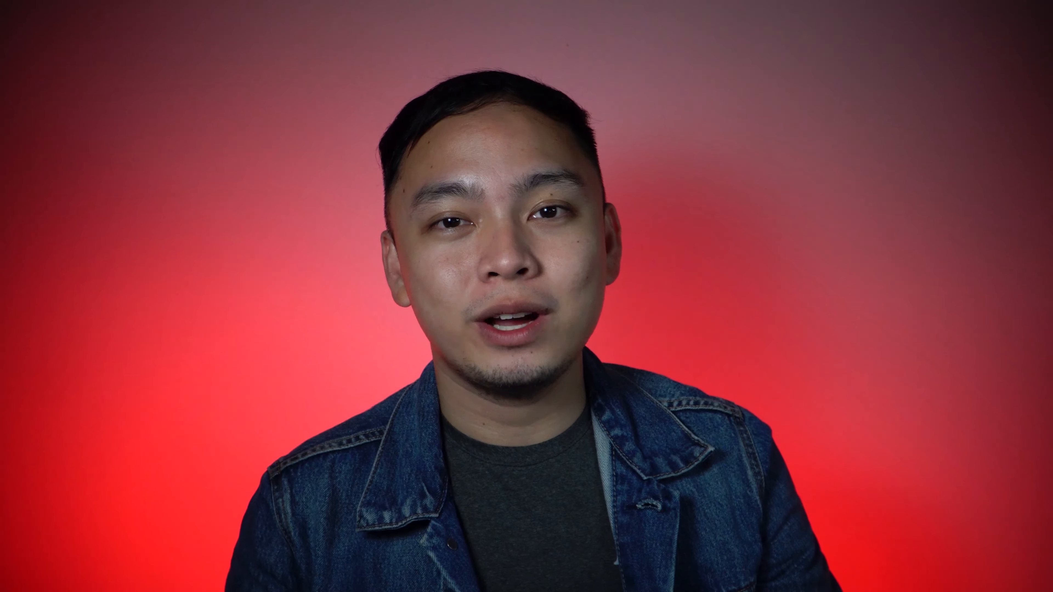
# Place the JPG photo of the man in the blue hat as an embedded image above the red rectangle
pyautogui.click(30, 8)
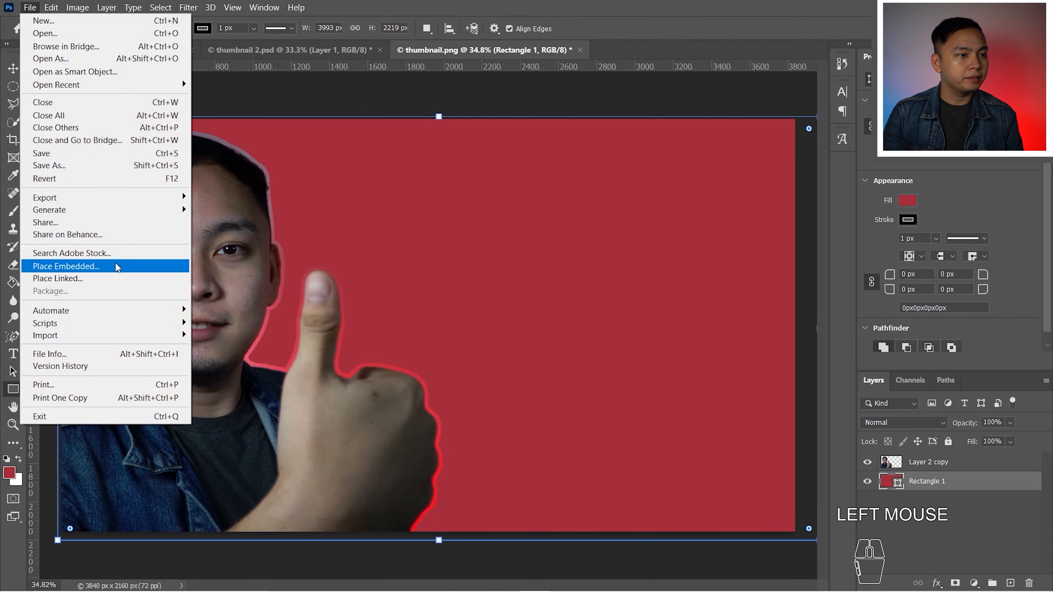
pyautogui.click(117, 266)
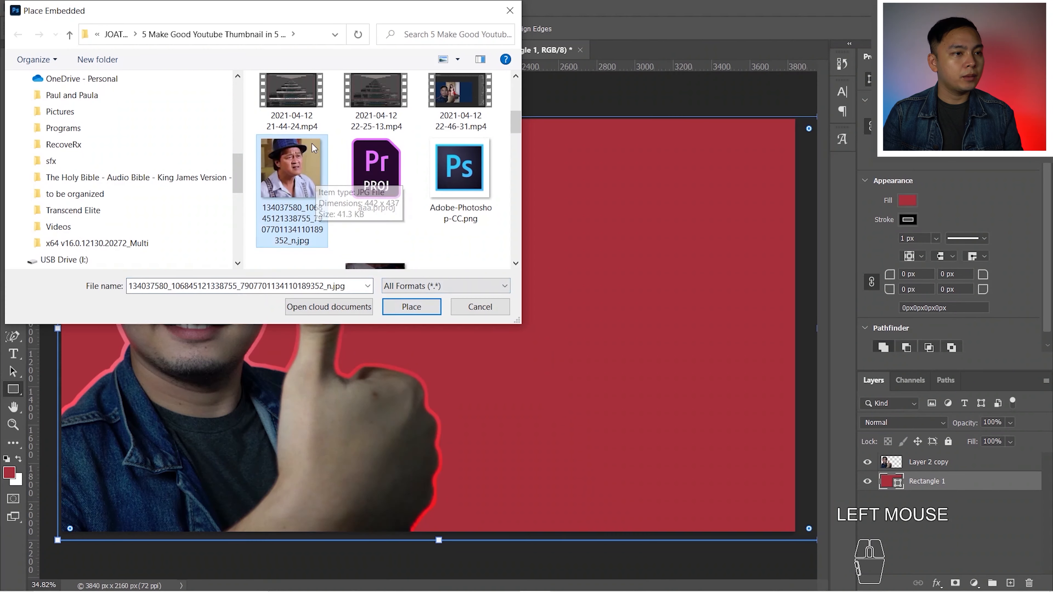
pyautogui.click(410, 307)
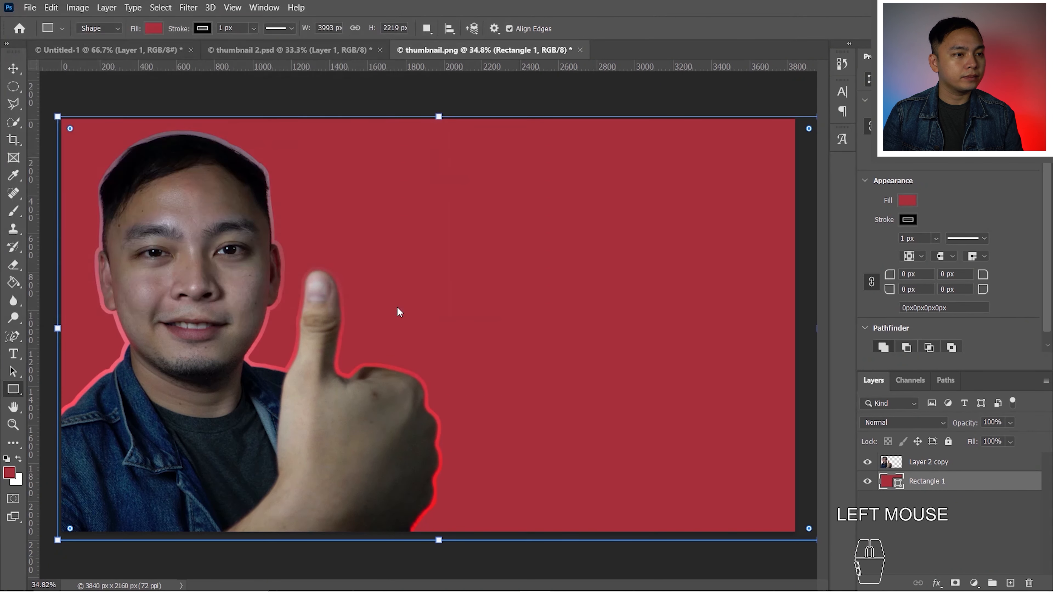
pyautogui.click(609, 98)
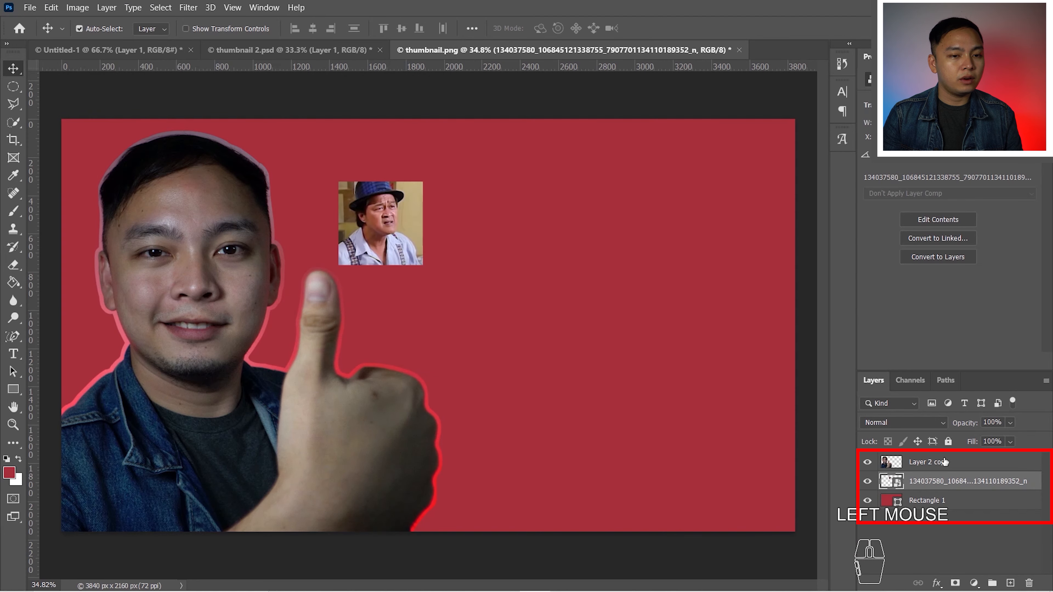
pyautogui.moveTo(934, 490); pyautogui.dragTo(916, 461)
pyautogui.moveTo(908, 501); pyautogui.dragTo(920, 458)
pyautogui.moveTo(917, 500); pyautogui.dragTo(920, 457)
# Move the placed photo closer to the raised thumb and scale it proportionally to about 210%
pyautogui.moveTo(383, 236); pyautogui.dragTo(365, 251)
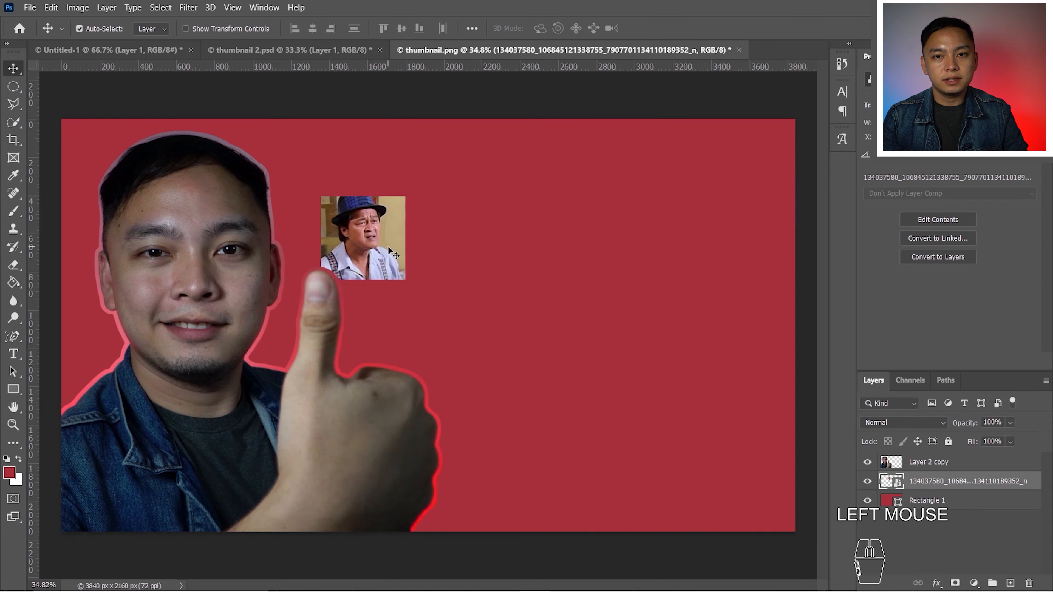
pyautogui.hotkey('ctrl', 't')
pyautogui.moveTo(405, 280); pyautogui.dragTo(497, 371)
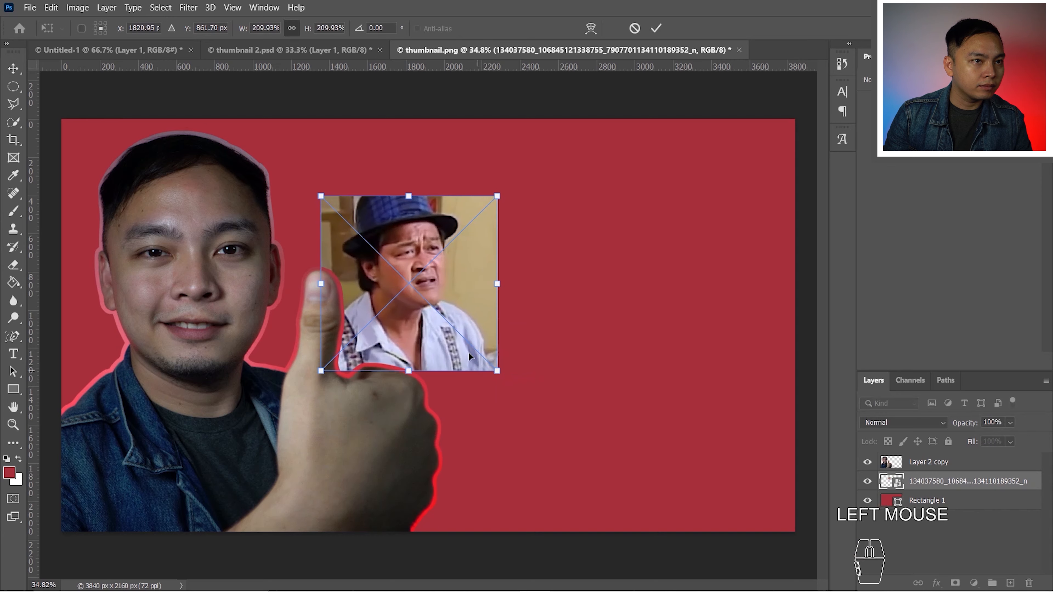
pyautogui.click(656, 29)
# Shift the hat photo left so it sits partly behind the cut-out man, and enlarge it further
pyautogui.moveTo(437, 268); pyautogui.dragTo(364, 270)
pyautogui.hotkey('ctrl', 't')
pyautogui.moveTo(427, 196); pyautogui.dragTo(509, 167)
pyautogui.press('Return')
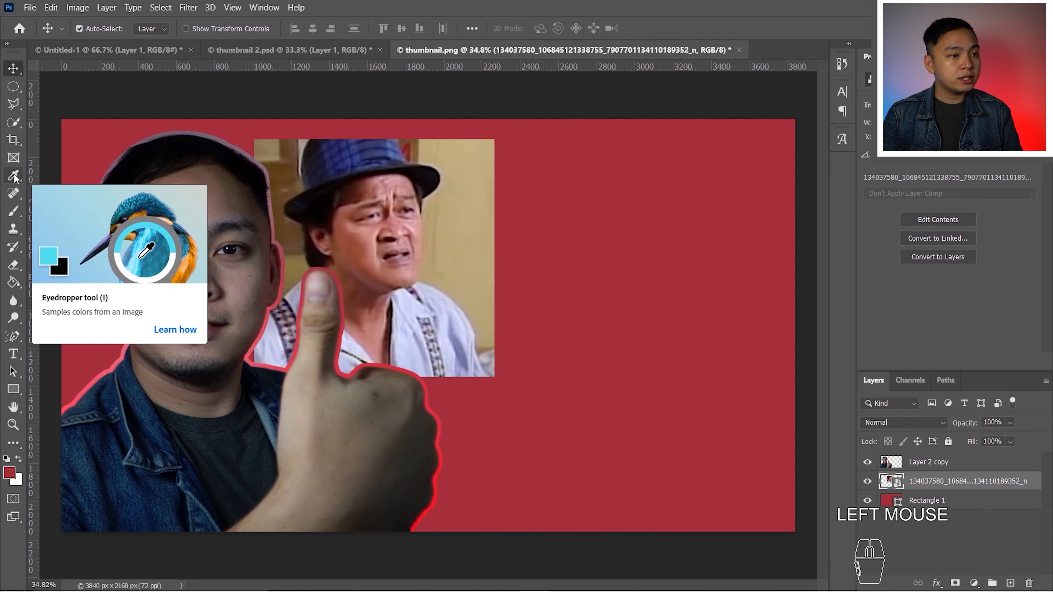
# Sample the tan wall colour from the photo, rasterize the Rectangle 1 background and fill it with that colour
pyautogui.click(13, 176)
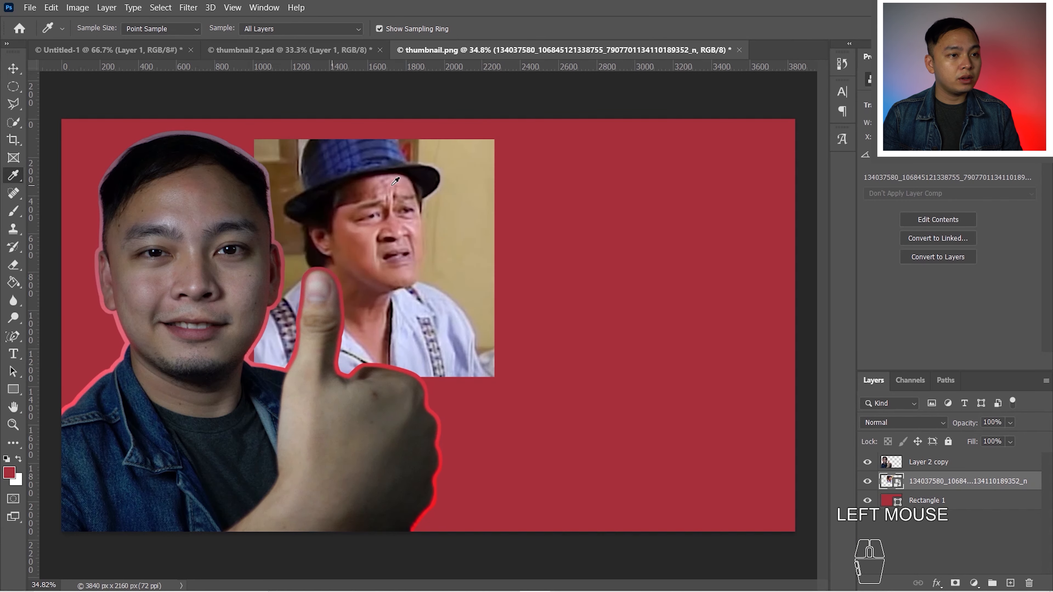
pyautogui.click(488, 183)
pyautogui.moveTo(14, 283); pyautogui.dragTo(69, 295)
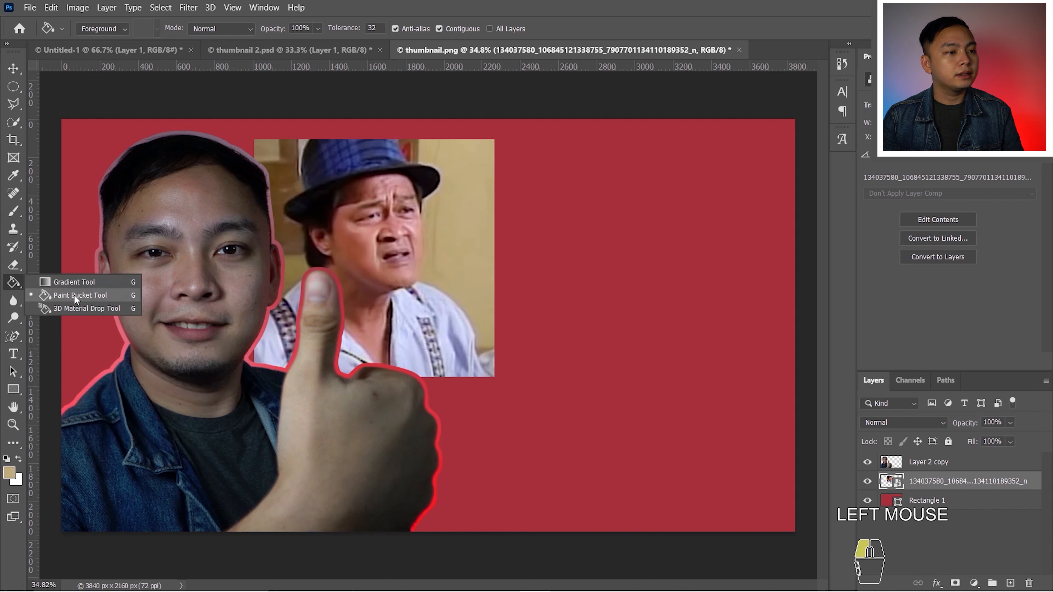
pyautogui.click(74, 295)
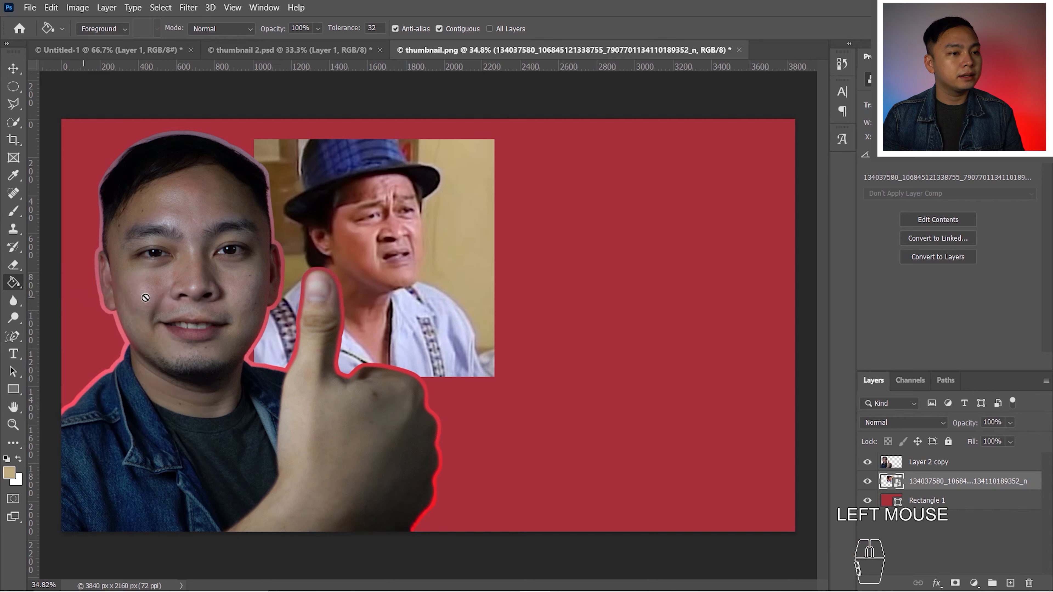
pyautogui.click(946, 503)
pyautogui.click(652, 253)
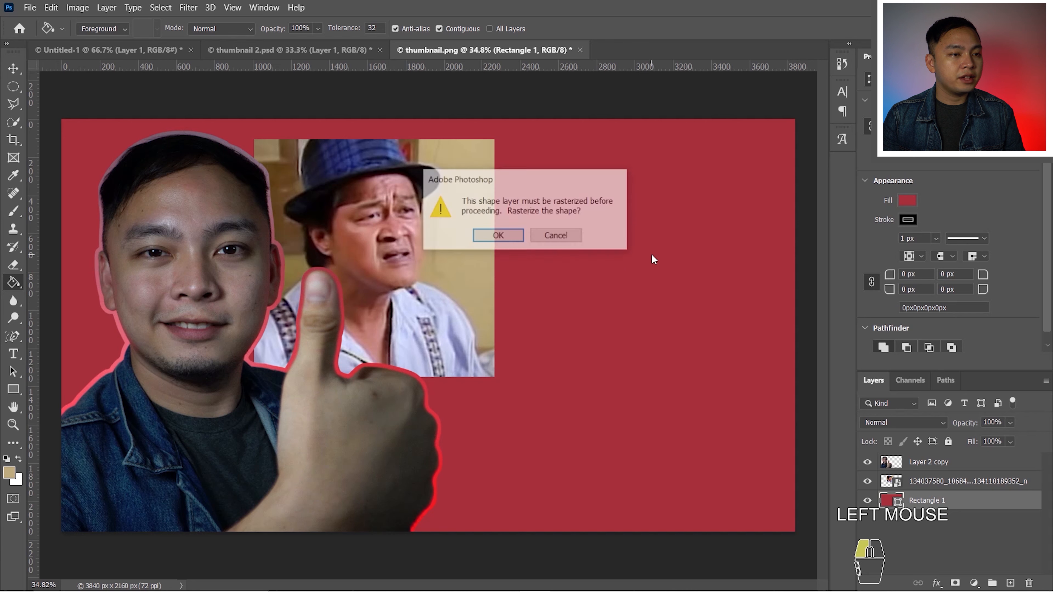
pyautogui.click(499, 236)
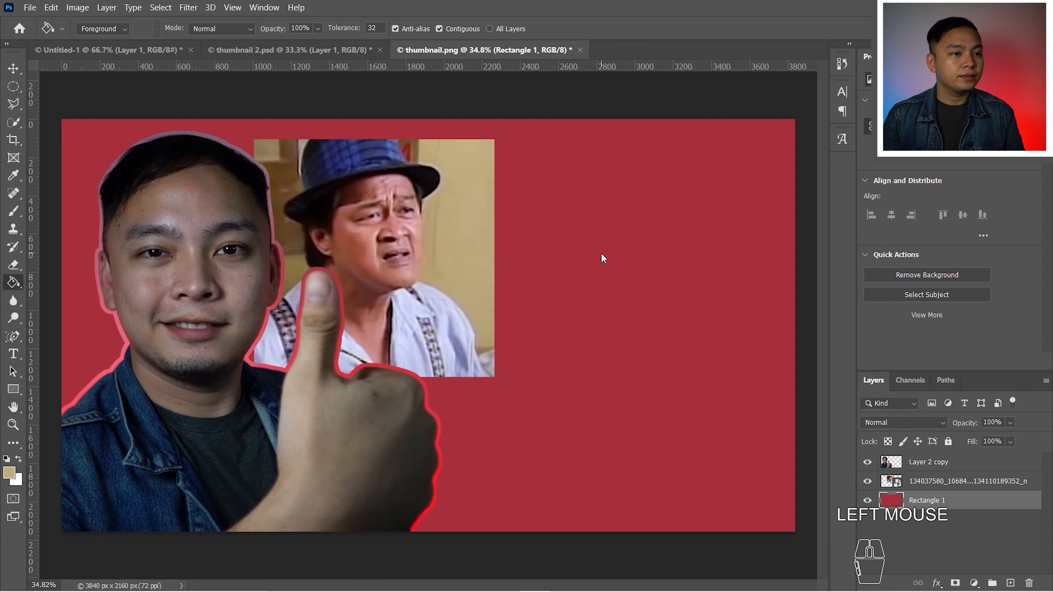
pyautogui.click(602, 258)
# Add a text box on the empty background beside the hat photo reading "Thumbnail" in Fira Sans ExtraBold, 300 pt
pyautogui.hotkey('ctrl', 'z')
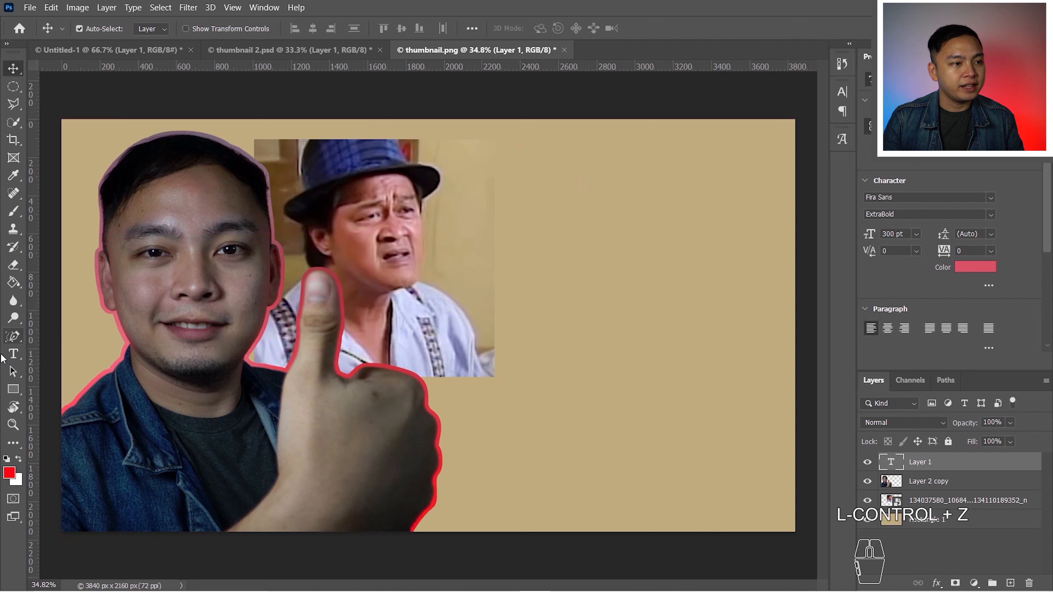
pyautogui.click(13, 355)
pyautogui.moveTo(507, 149); pyautogui.dragTo(784, 244)
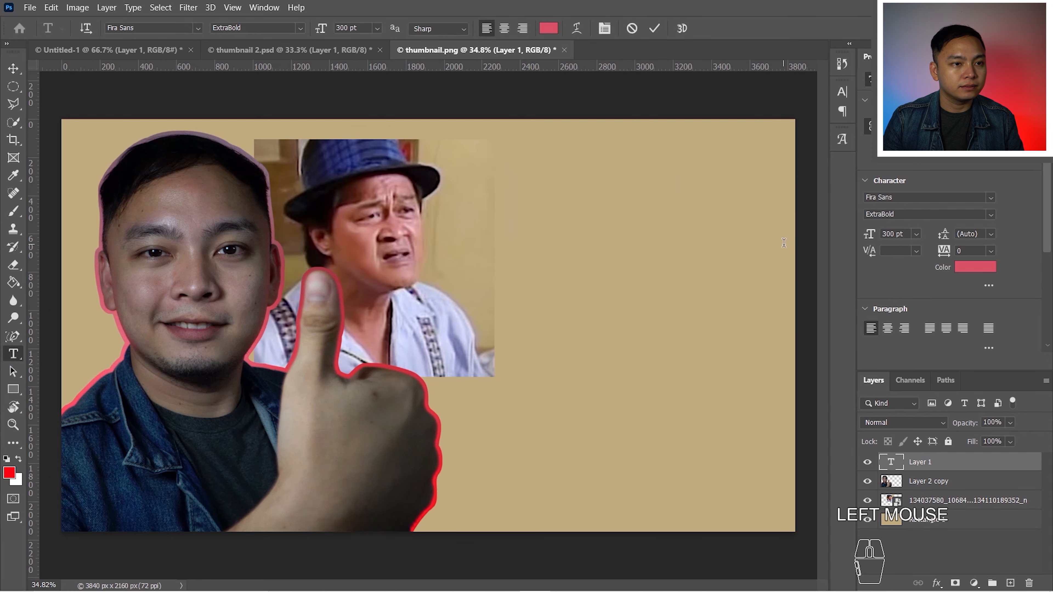
pyautogui.hotkey('ctrl', 'z')
pyautogui.write('Thumbnail')
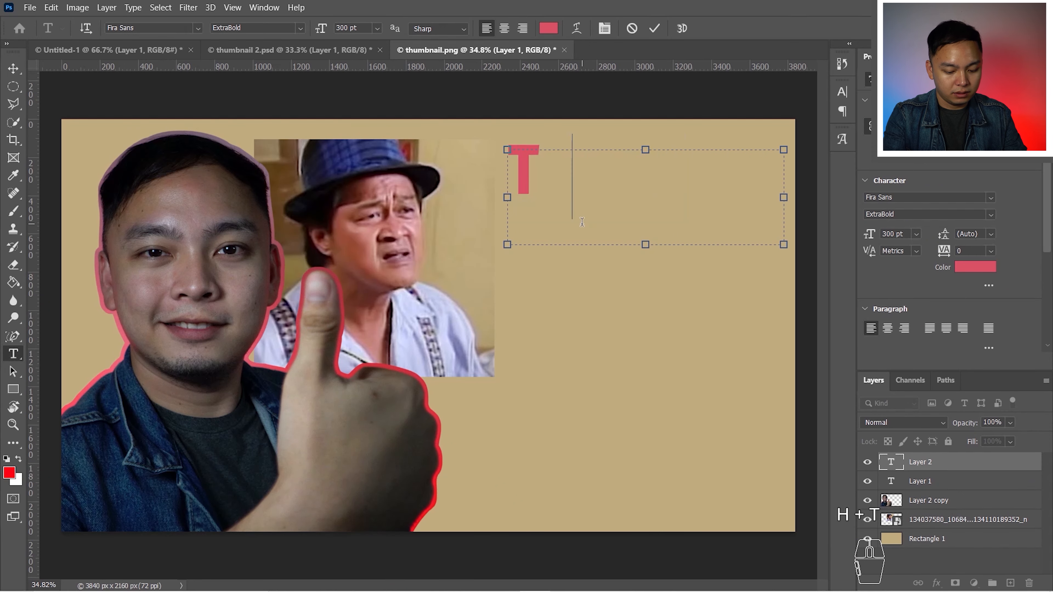
# Recolour the whole "Thumbnail" text with the red sampled from the outline beside the man's thumb
pyautogui.hotkey('ctrl', 'a')
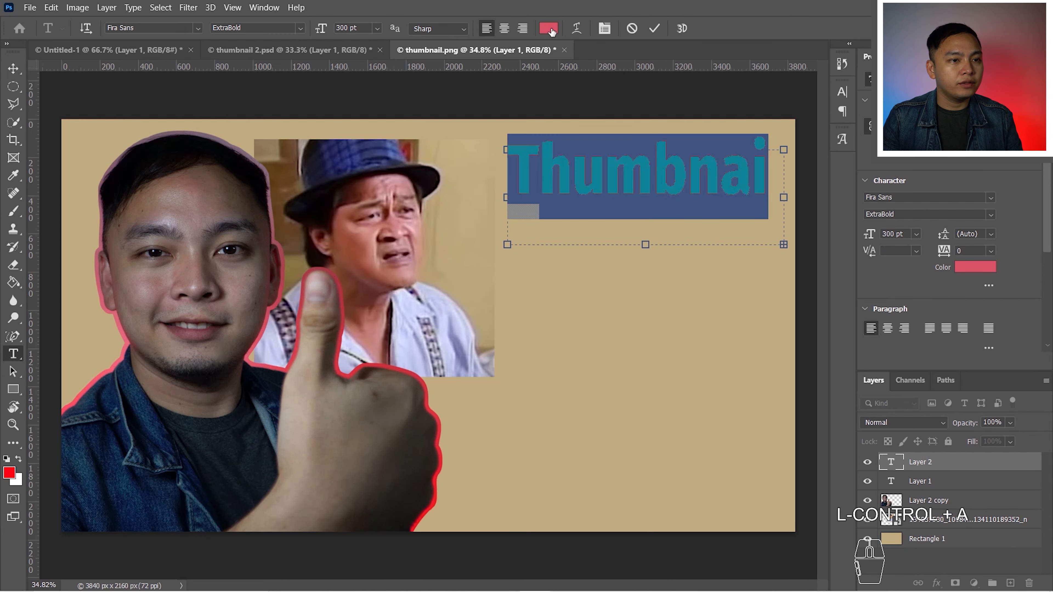
pyautogui.click(549, 29)
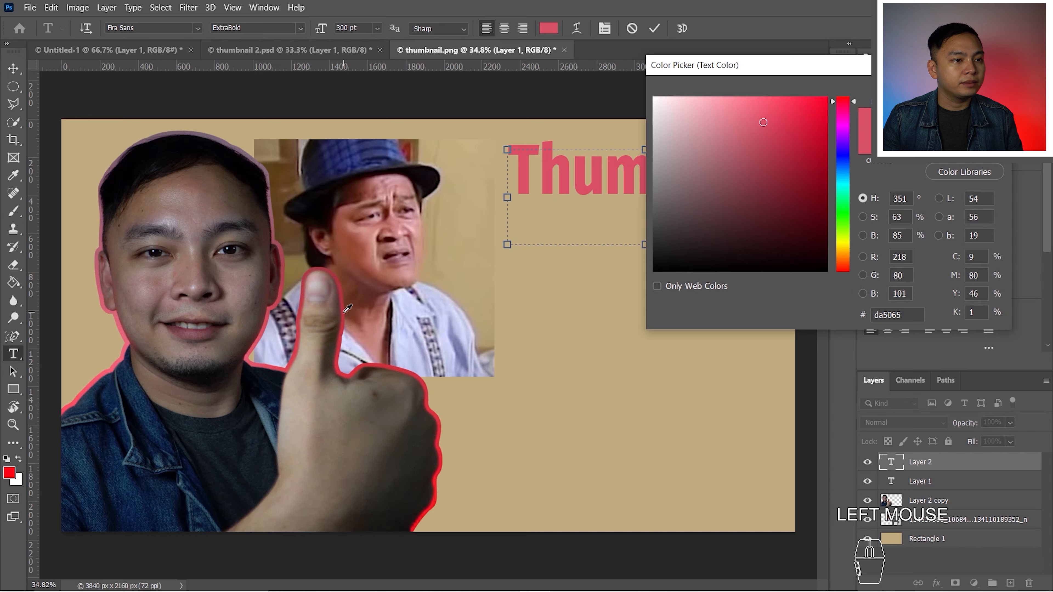
pyautogui.click(346, 310)
pyautogui.click(965, 98)
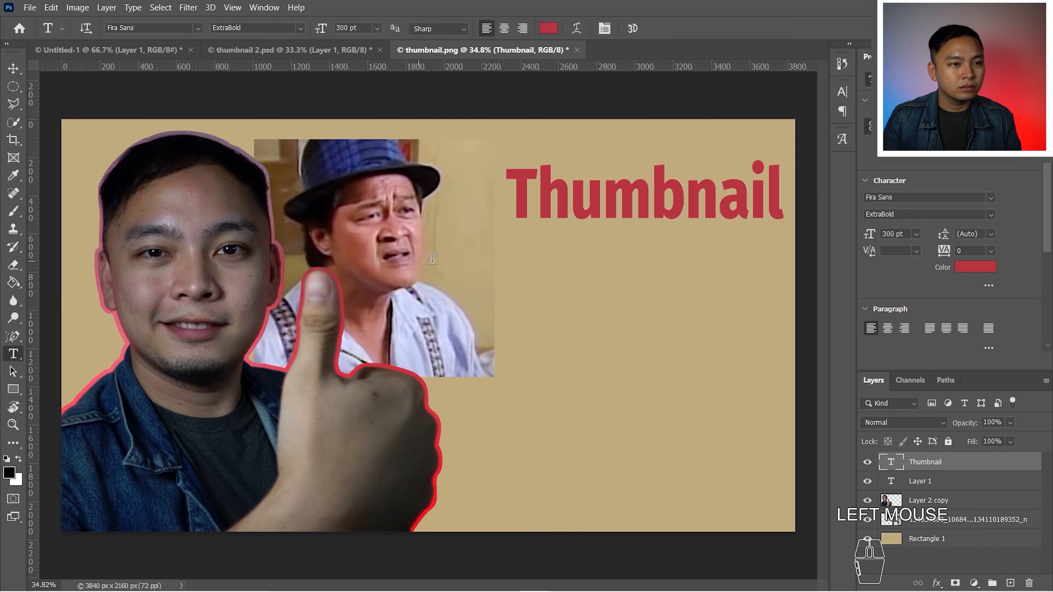
# Add a second text line reading "in 5 minutes!" below "Thumbnail", starting over the lower part of the hat photo
pyautogui.moveTo(480, 240); pyautogui.dragTo(796, 325)
pyautogui.write('in 5 mi')
pyautogui.press('BackSpace')
pyautogui.press('BackSpace')
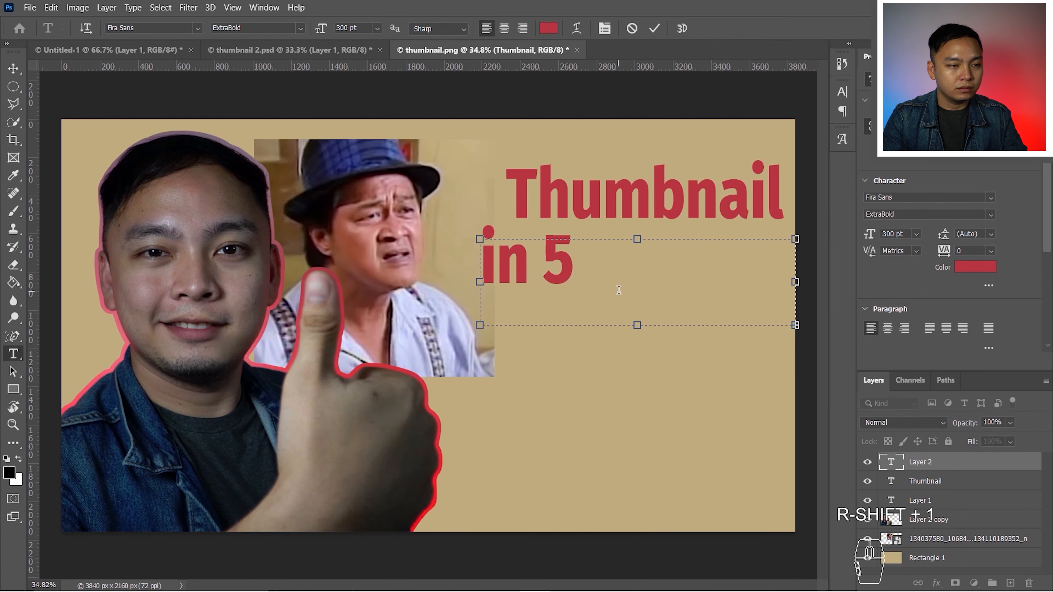
pyautogui.moveTo(480, 282); pyautogui.dragTo(443, 288)
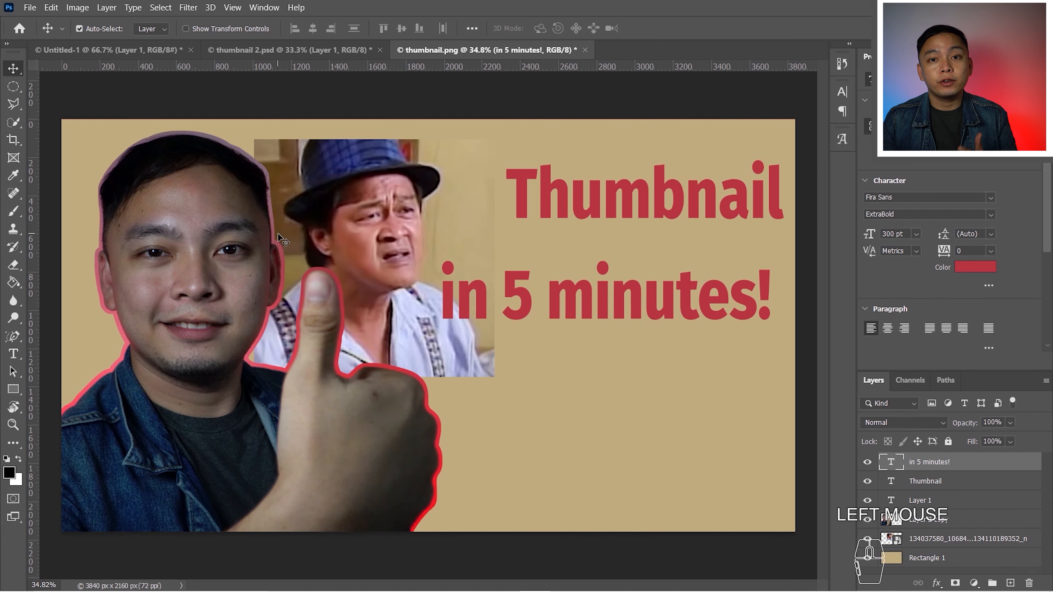
# Draw a black rectangle about 1697 × 475 px over the "Thumbnail" text
pyautogui.click(10, 392)
pyautogui.click(62, 389)
pyautogui.moveTo(471, 155); pyautogui.dragTo(795, 245)
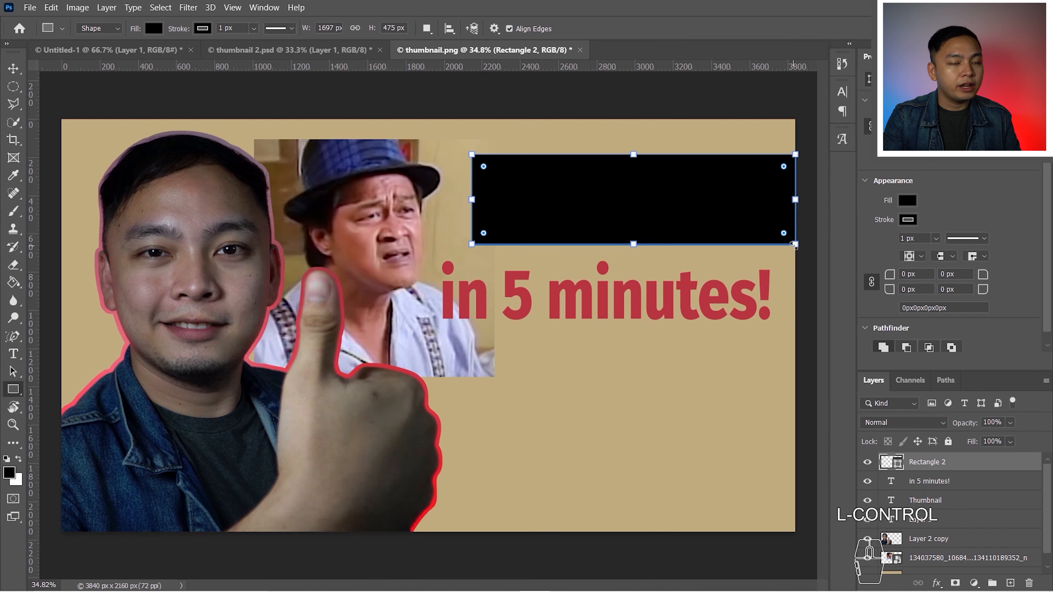
# Send the black rectangle behind the "Thumbnail" text and recolour it dark navy
pyautogui.hotkey('ctrl', '[')
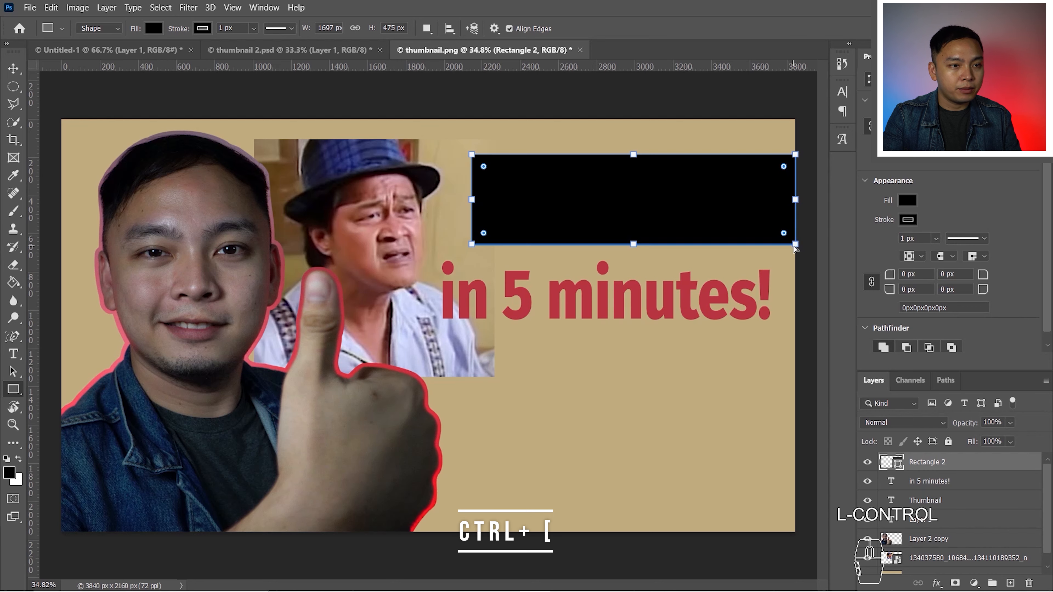
pyautogui.hotkey('ctrl', '[')
pyautogui.hotkey('ctrl', '[')
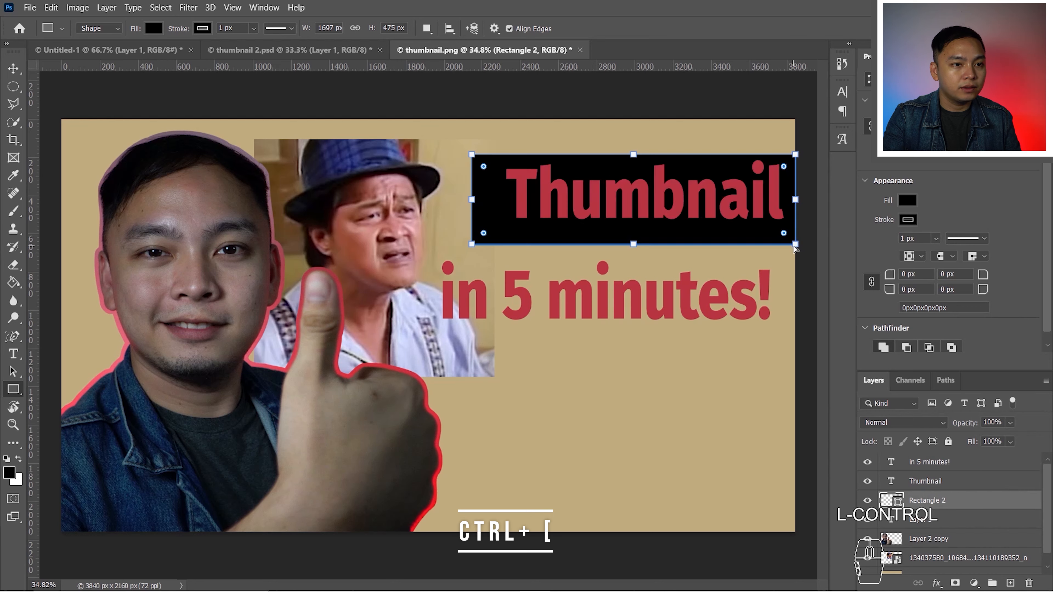
pyautogui.hotkey('ctrl', '[')
pyautogui.press('v')
pyautogui.click(495, 220)
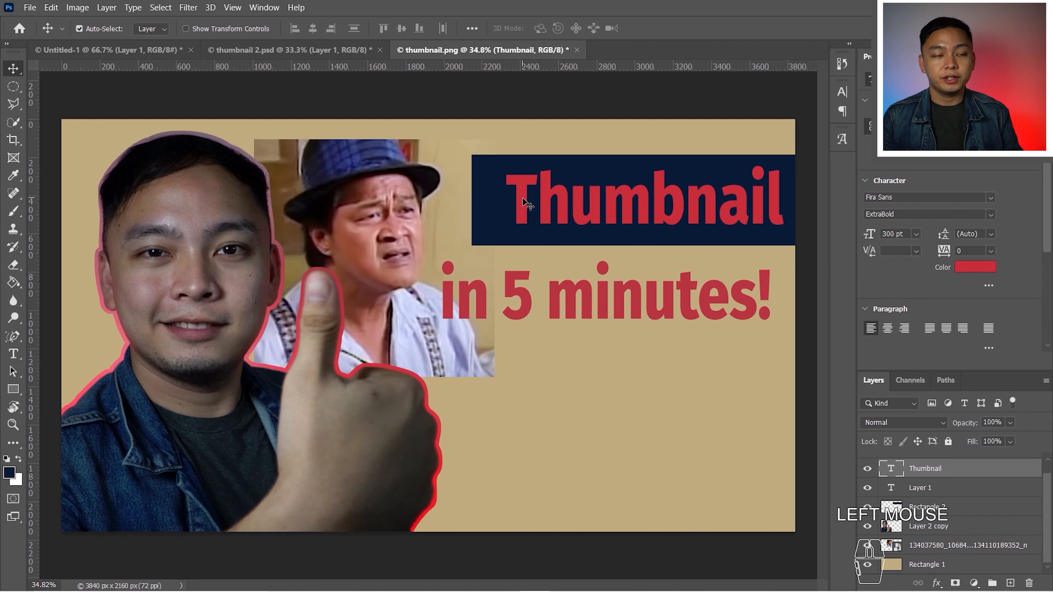
# Draw a second navy rectangle behind the "in 5 minutes!" text, spanning slightly more than the line's width
pyautogui.click(13, 389)
pyautogui.moveTo(414, 250)
pyautogui.mouseDown()
pyautogui.moveTo(792, 342)
pyautogui.moveTo(428, 258)
pyautogui.mouseUp()
pyautogui.moveTo(431, 260); pyautogui.dragTo(604, 321)
pyautogui.hotkey('ctrl', 'z')
# Fill the rectangle behind "in 5 minutes!" with the red sampled from the "Thumbnail" text
pyautogui.press('i')
pyautogui.click(553, 193)
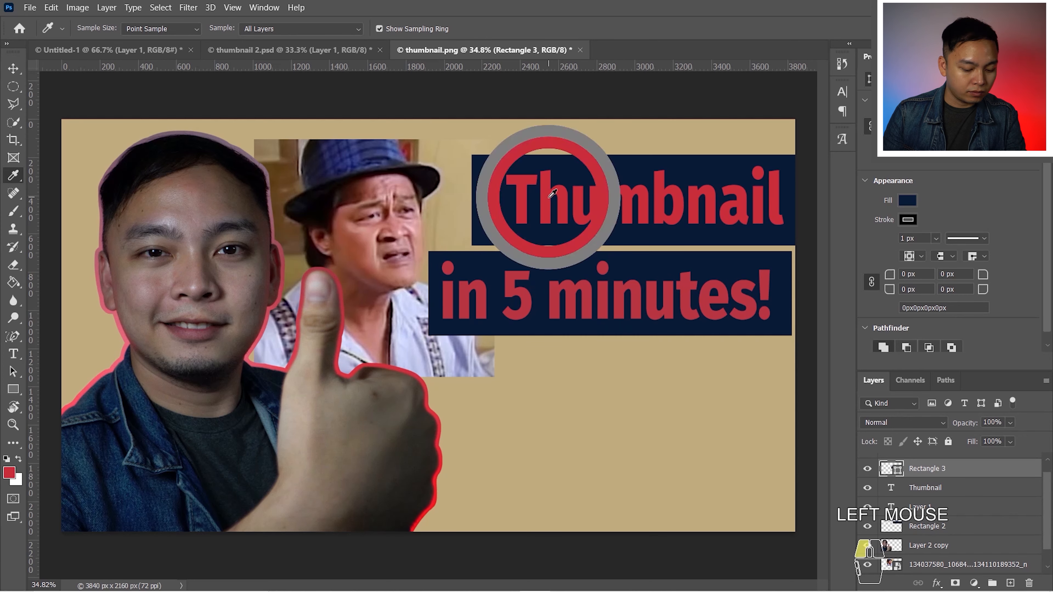
pyautogui.hotkey('alt', 'BackSpace')
pyautogui.click(496, 235)
pyautogui.press('v')
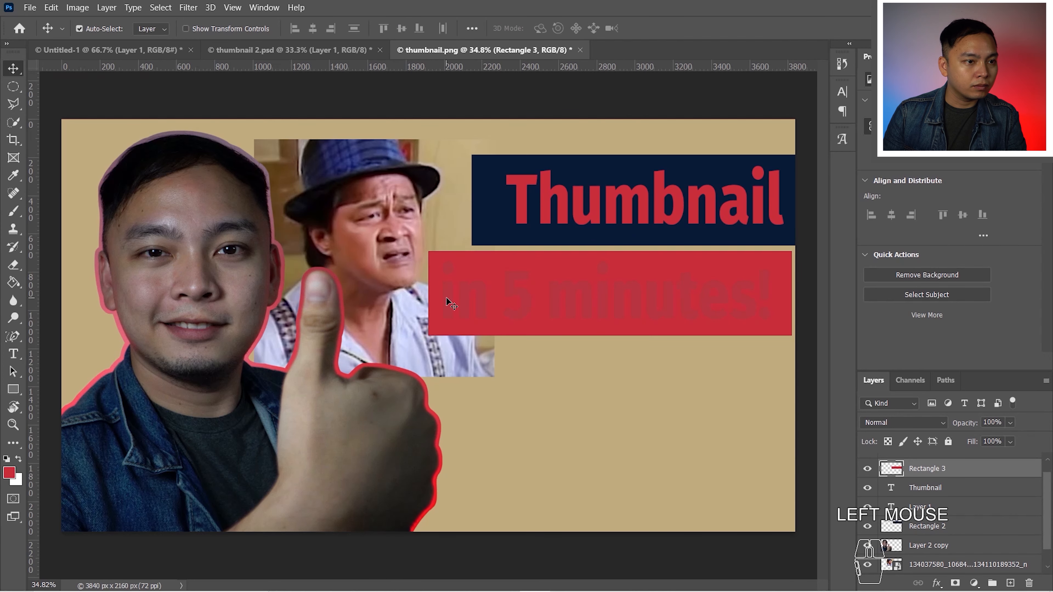
# Try to fill the "in 5 minutes!" text with the sampled navy using the Paint Bucket
pyautogui.click(451, 305)
pyautogui.press('i')
pyautogui.click(494, 207)
pyautogui.press('g')
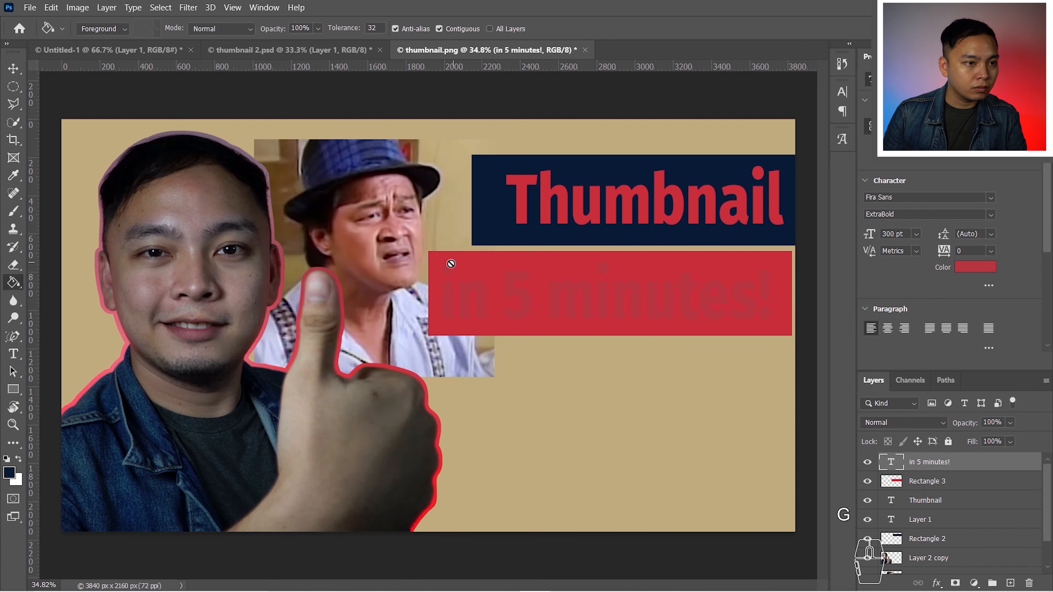
# Recolour the whole "in 5 minutes!" text with the navy sampled from the rectangle behind "Thumbnail"
pyautogui.click(13, 70)
pyautogui.doubleClick(449, 298)
pyautogui.click(597, 28)
pyautogui.click(492, 206)
pyautogui.click(967, 100)
pyautogui.click(13, 68)
pyautogui.click(50, 95)
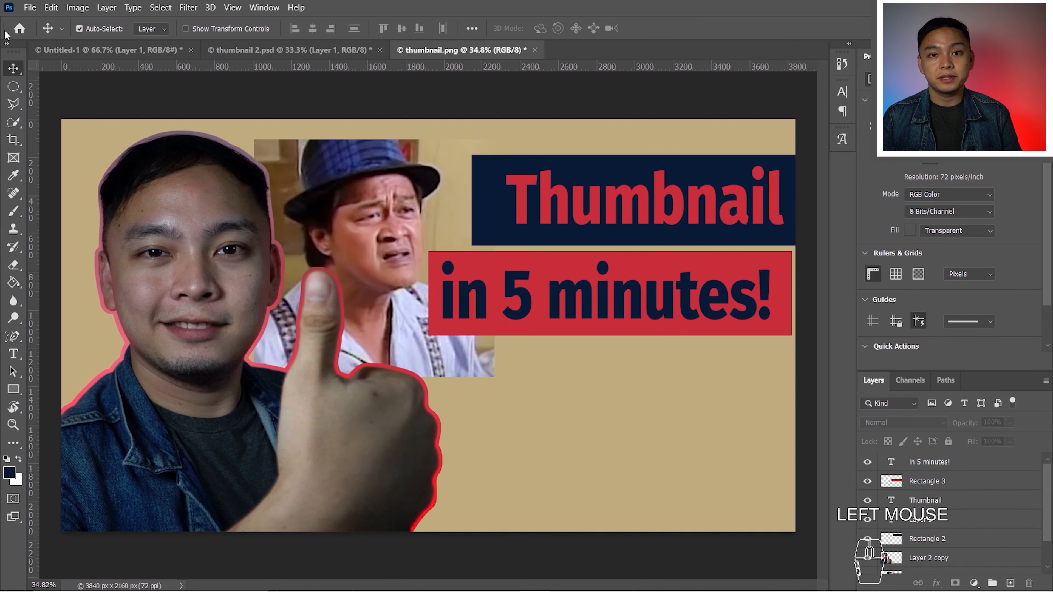
# Embed the photoshop-logo image in the canvas's lower-right corner and the youtube-logo-0 image beside it, below the title
pyautogui.click(29, 8)
pyautogui.moveTo(89, 209)
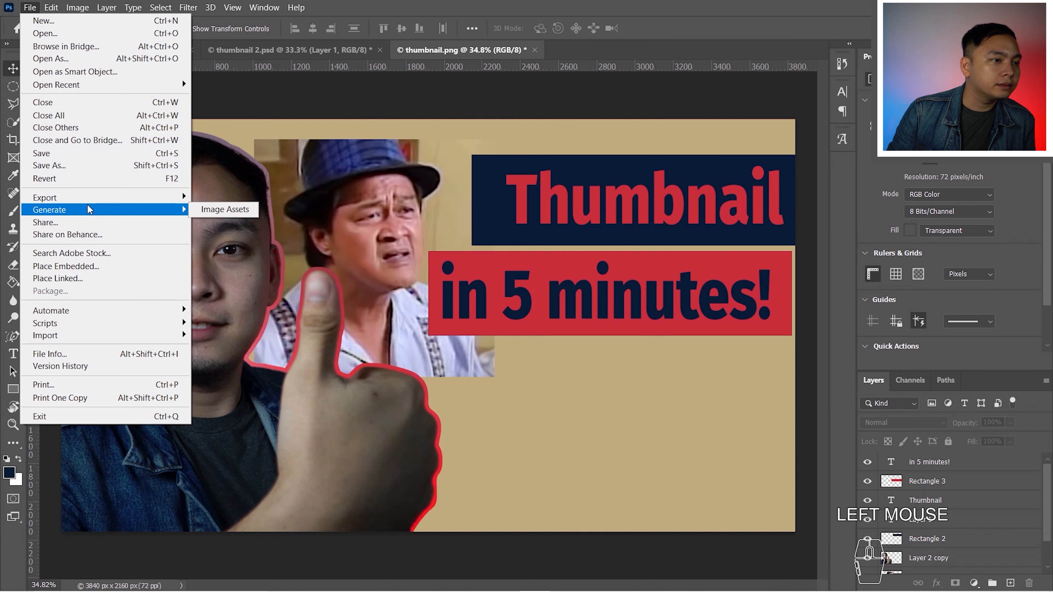
pyautogui.click(66, 267)
pyautogui.scroll(-5, 416, 155)
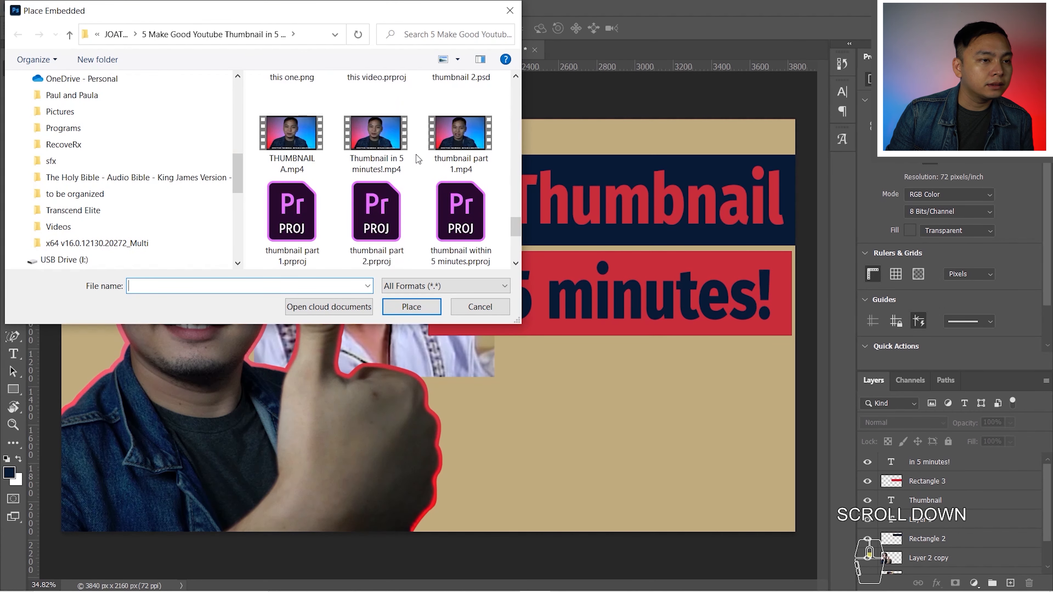
pyautogui.scroll(5, 416, 154)
pyautogui.click(376, 112)
pyautogui.click(412, 307)
pyautogui.press('Return')
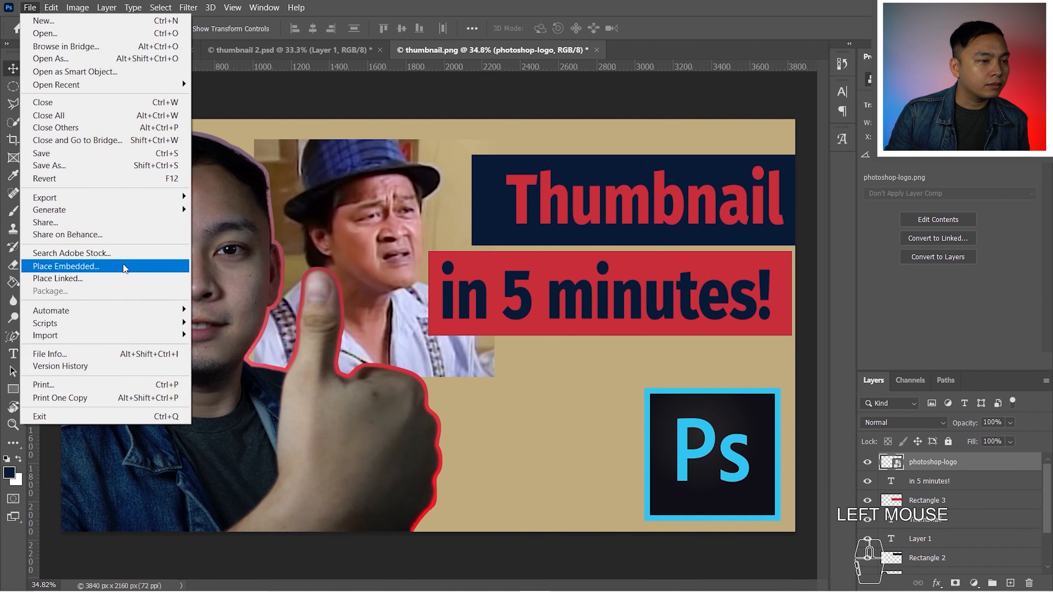
pyautogui.click(124, 266)
pyautogui.scroll(-10, 365, 191)
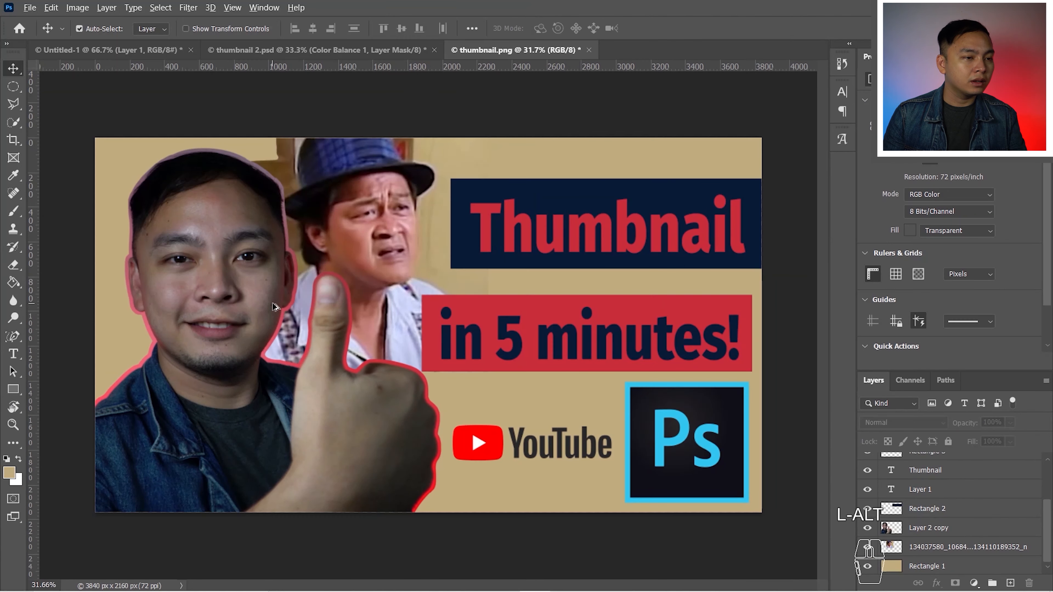
# Trace a curved Pen tool path around the nail of the man's raised thumb
pyautogui.scroll(6, 275, 305)
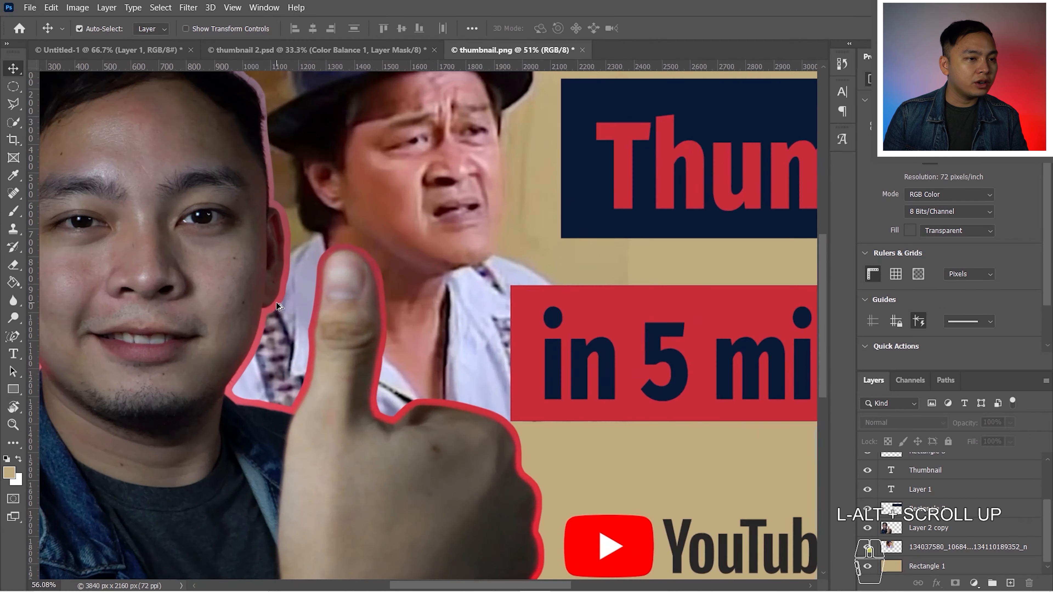
pyautogui.scroll(4, 277, 302)
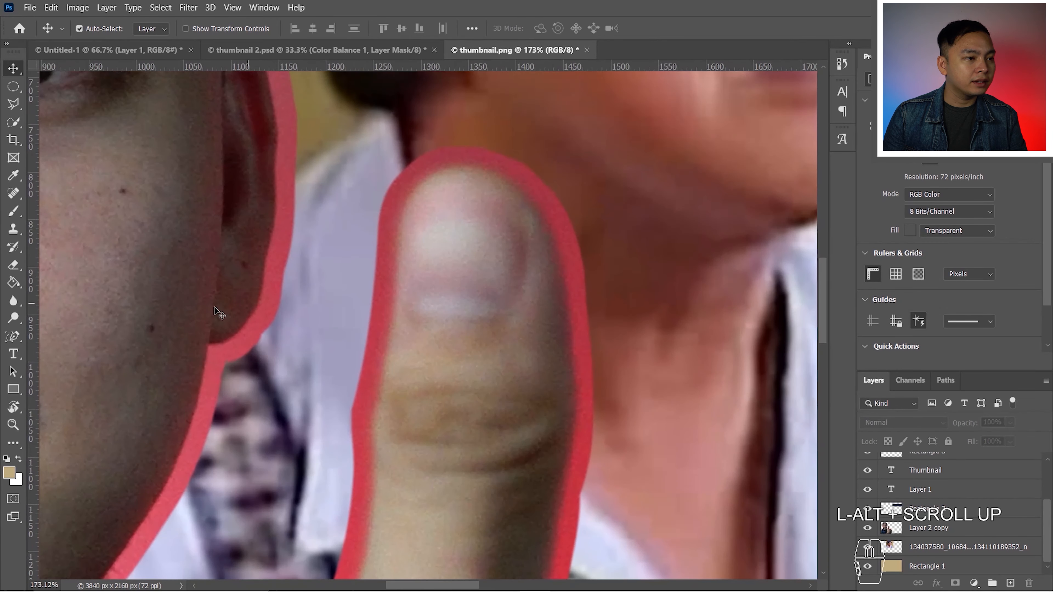
pyautogui.click(16, 309)
pyautogui.moveTo(15, 336); pyautogui.dragTo(78, 338)
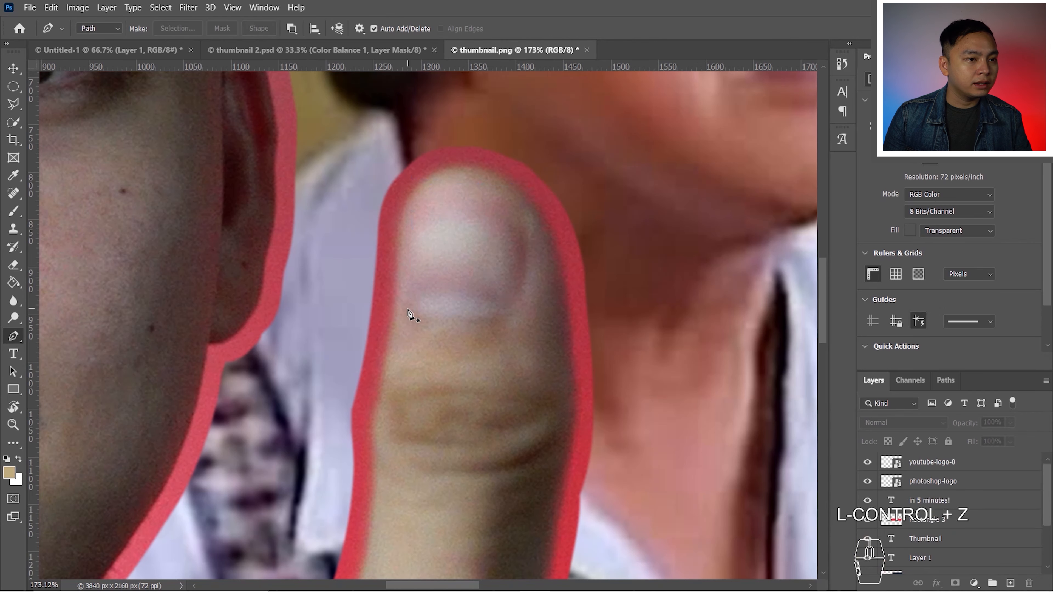
pyautogui.click(408, 309)
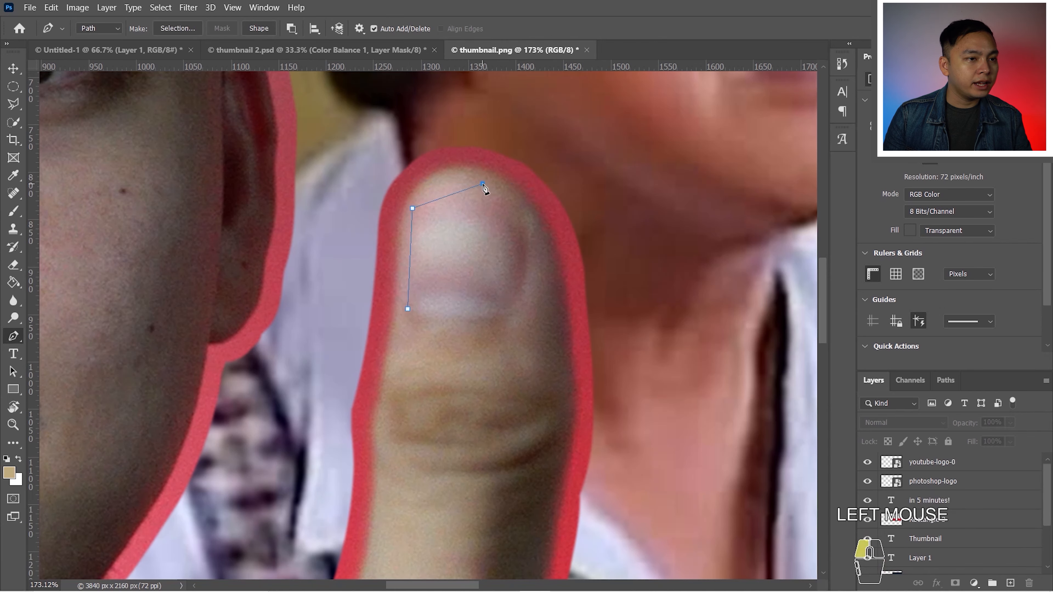
pyautogui.moveTo(555, 197); pyautogui.dragTo(525, 218)
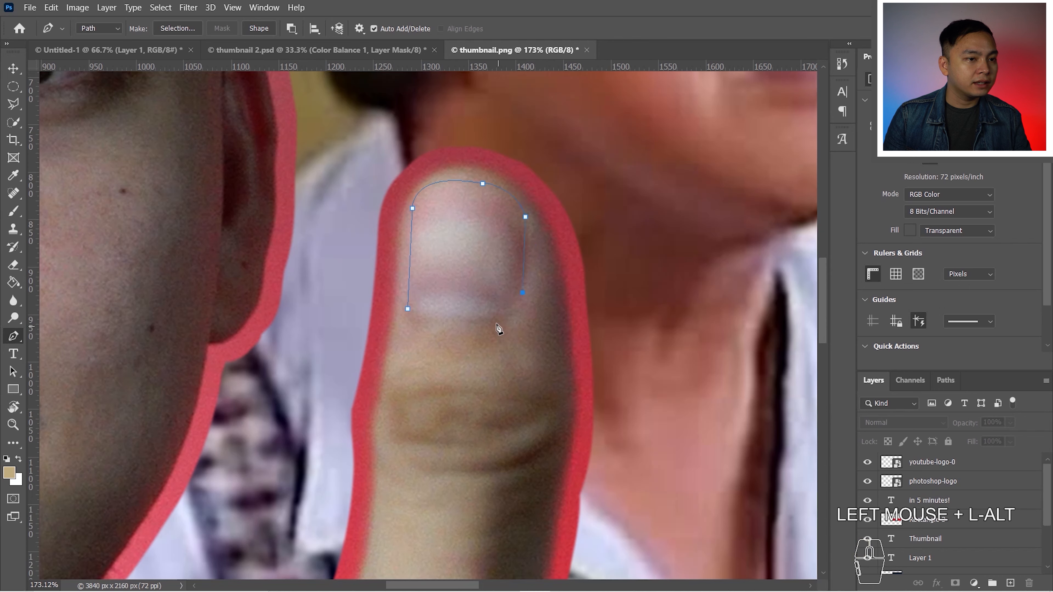
pyautogui.moveTo(472, 323); pyautogui.dragTo(494, 317)
pyautogui.moveTo(419, 319); pyautogui.dragTo(410, 315)
# Convert the nail path into a selection and invert it so only the nail is selected
pyautogui.scroll(-3, 405, 304)
pyautogui.rightClick(404, 213)
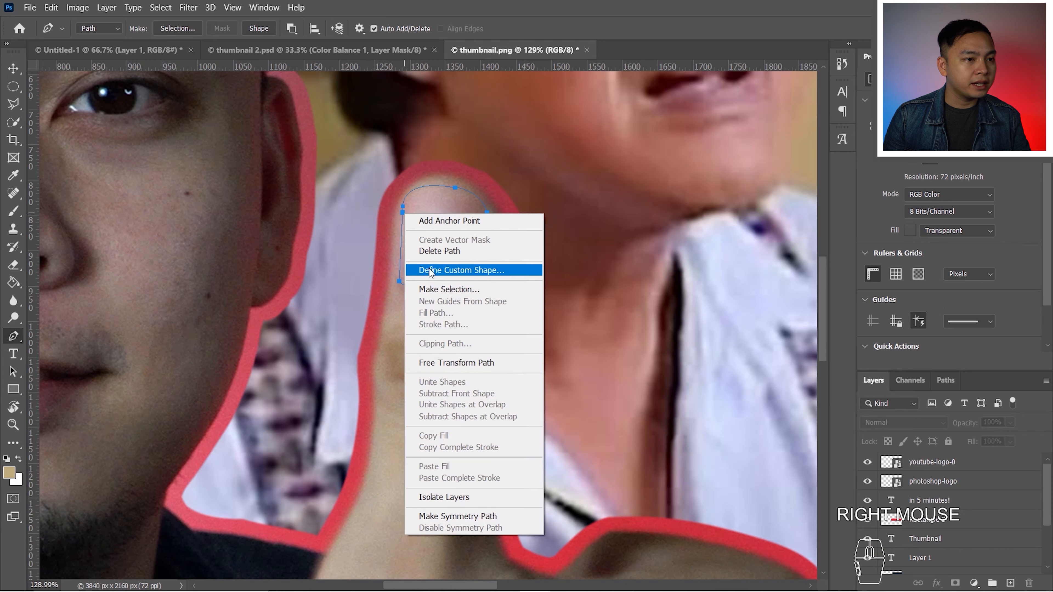
pyautogui.click(449, 289)
pyautogui.click(596, 155)
pyautogui.scroll(-5, 333, 310)
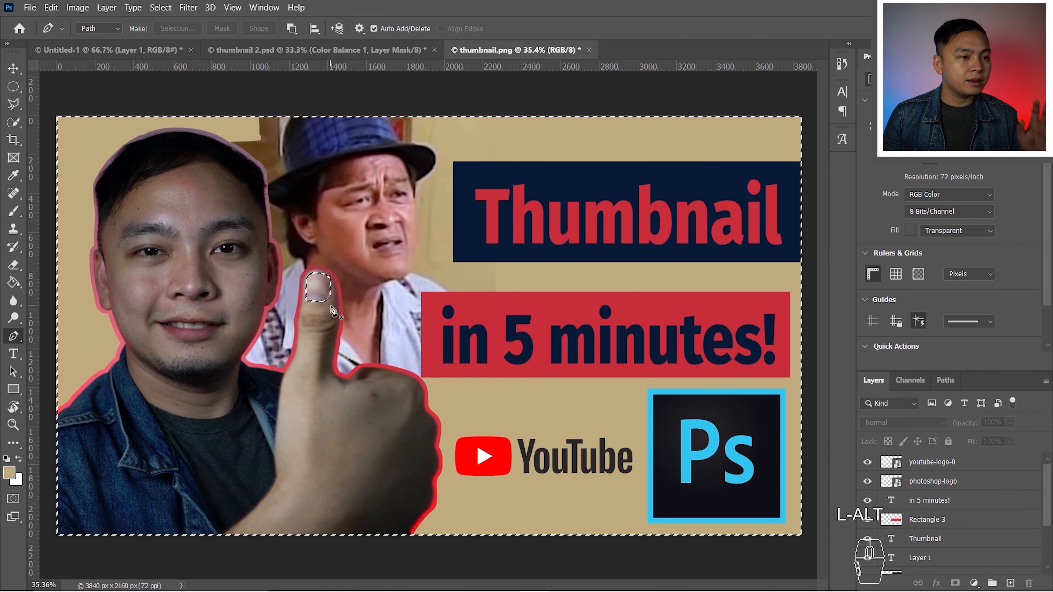
pyautogui.hotkey('ctrl', 'i')
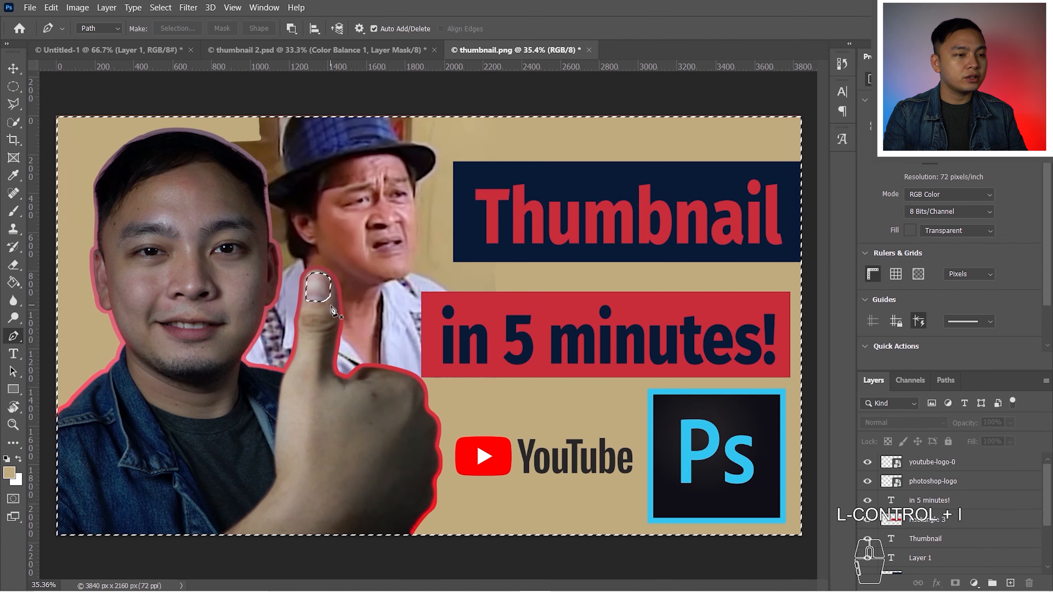
pyautogui.hotkey('ctrl', 'shift', 'i')
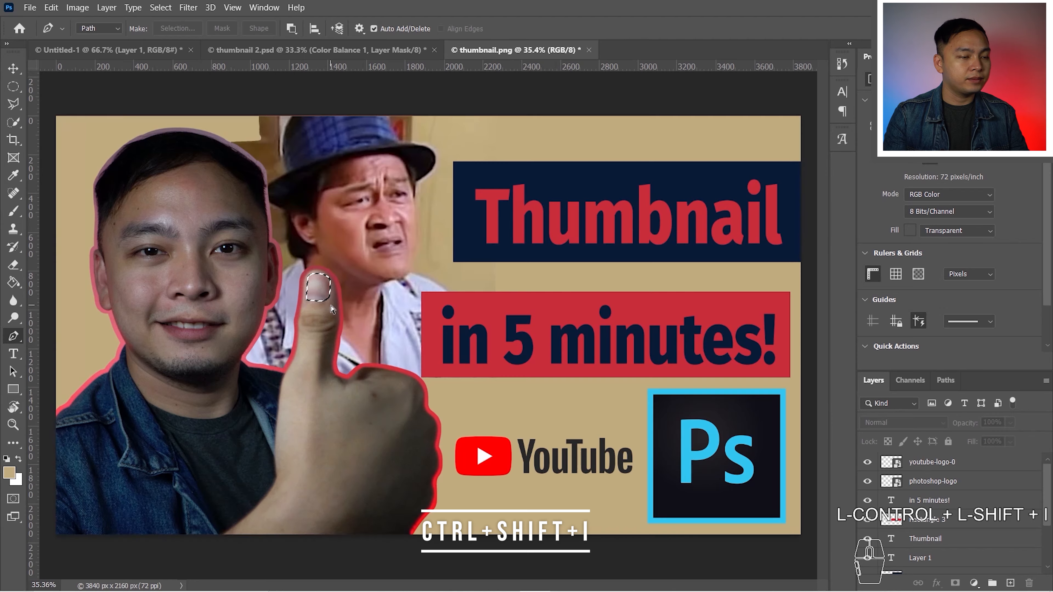
# Add a Color Balance adjustment above Layer 2 copy, limited to the selected nail, and shift the nail's colour to green
pyautogui.keyDown('alt'); pyautogui.scroll(5, 332, 309); pyautogui.keyUp('alt')
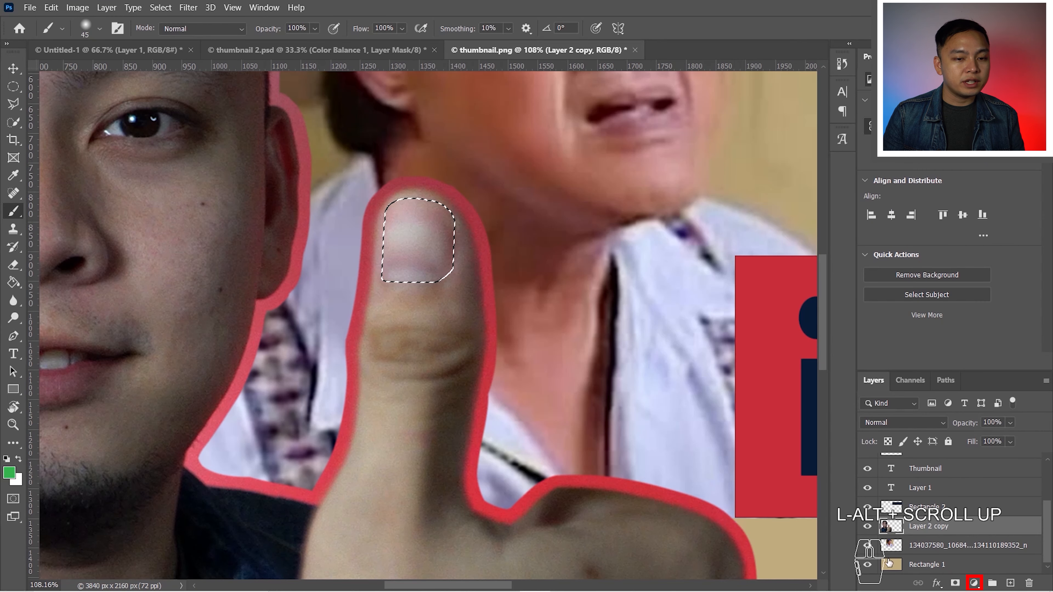
pyautogui.click(974, 583)
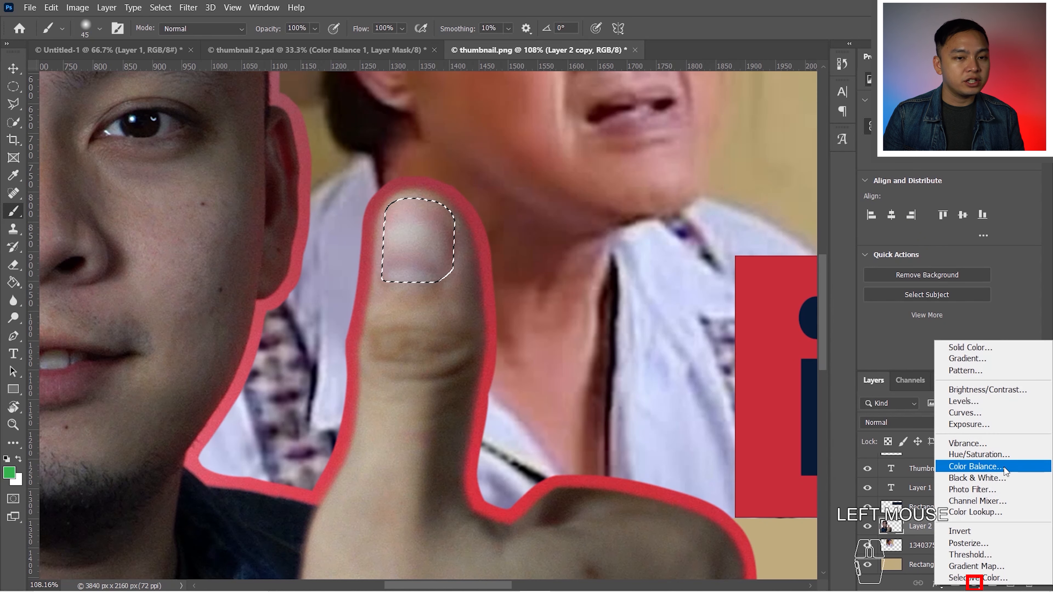
pyautogui.click(998, 467)
pyautogui.moveTo(934, 155); pyautogui.dragTo(1005, 162)
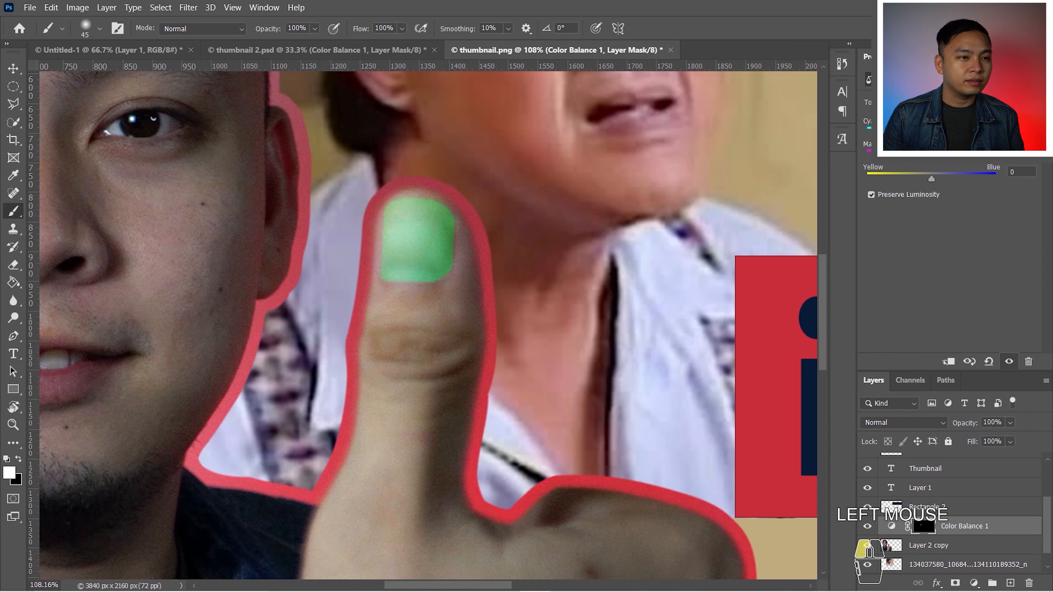
pyautogui.hotkey('ctrl', '0')
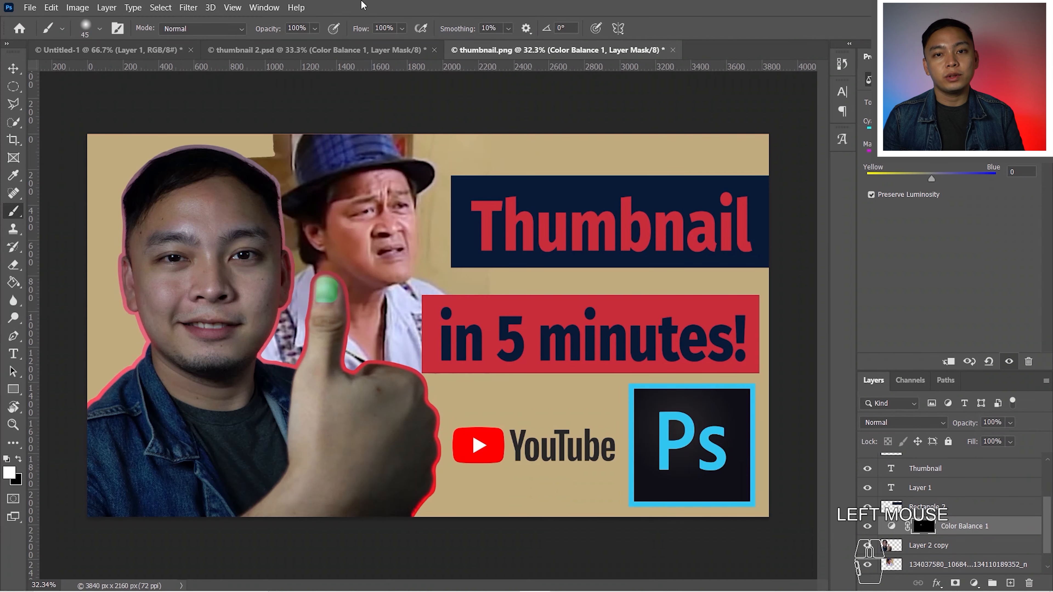
# Open the Export As settings for the finished thumbnail
pyautogui.click(30, 7)
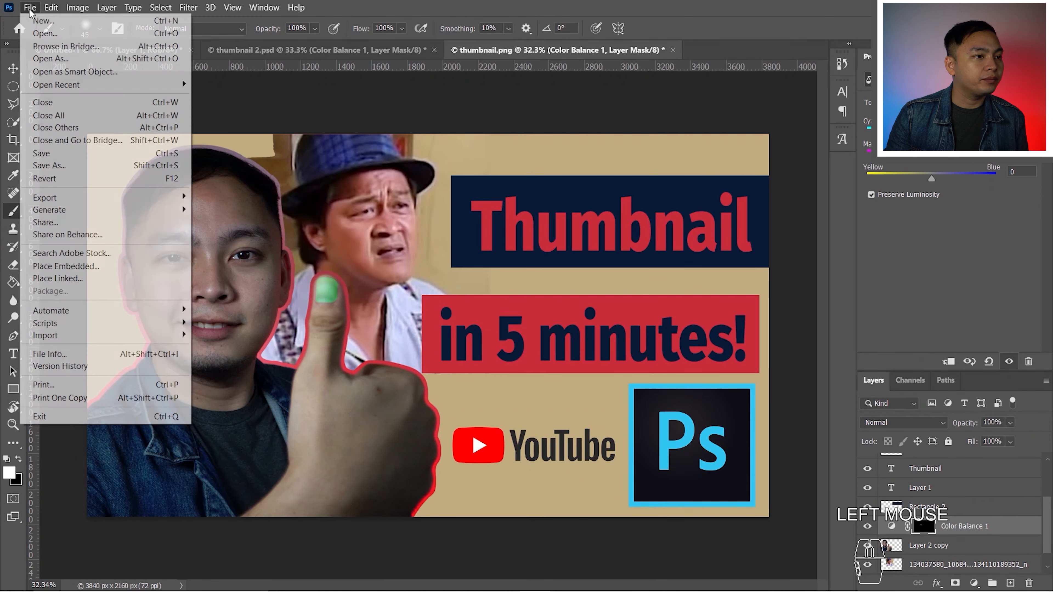
pyautogui.moveTo(112, 201)
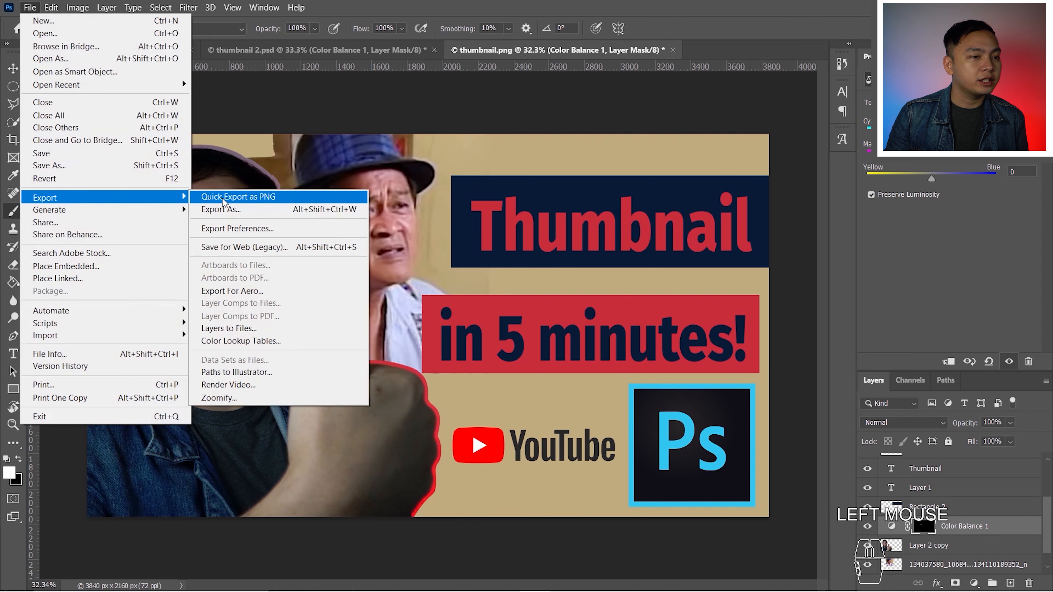
pyautogui.click(236, 210)
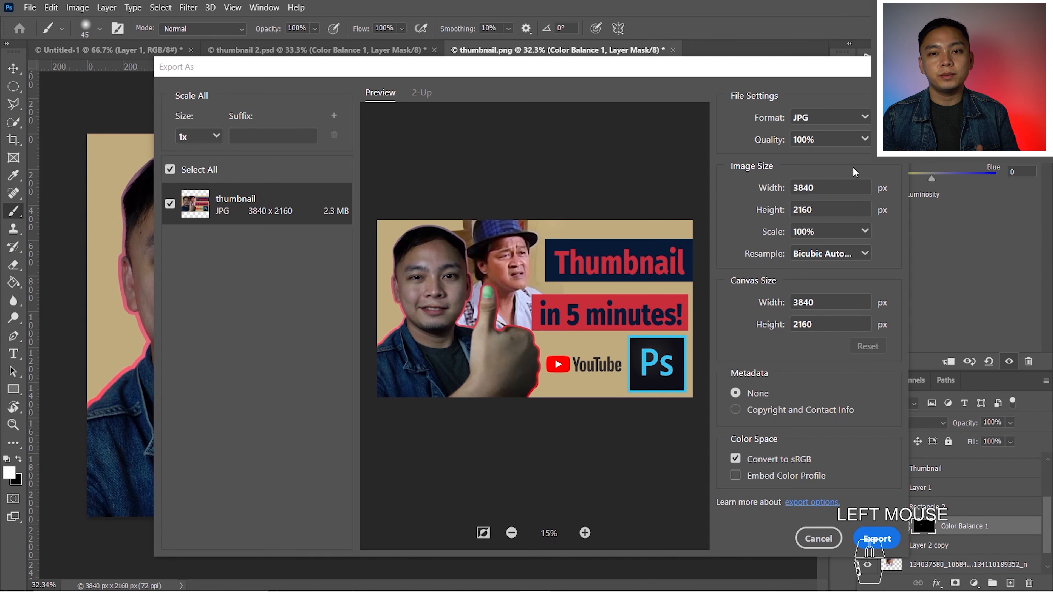